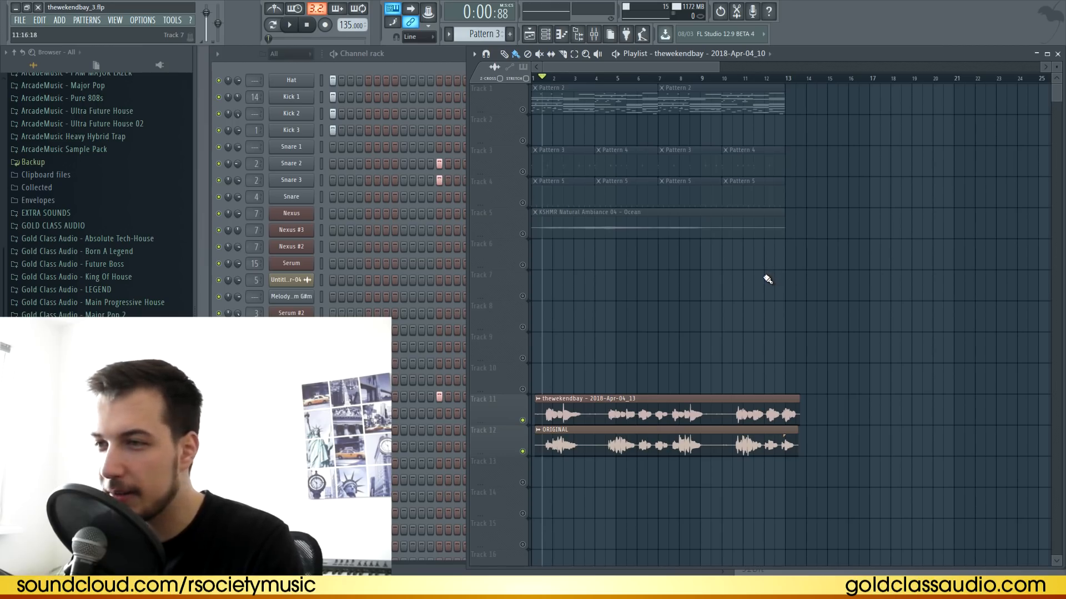
# Step: Enable all playlist tracks, mute the two vocal tracks 11 and 12, and play back the instrumental
pyautogui.rightClick(523, 110)
pyautogui.rightClick(523, 110)
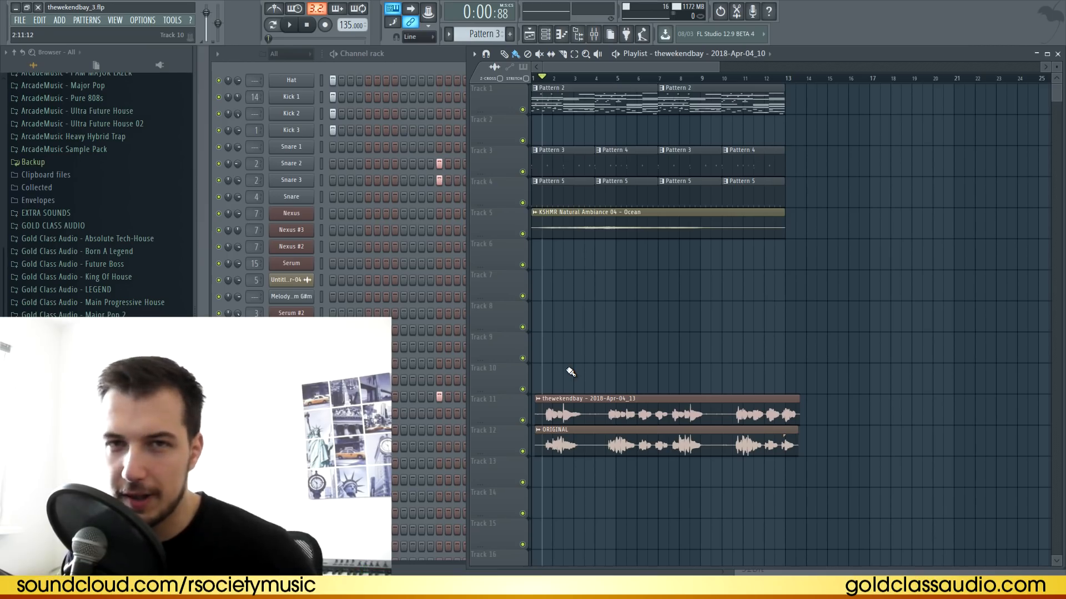
pyautogui.moveTo(522, 420); pyautogui.dragTo(523, 451)
pyautogui.press('space')
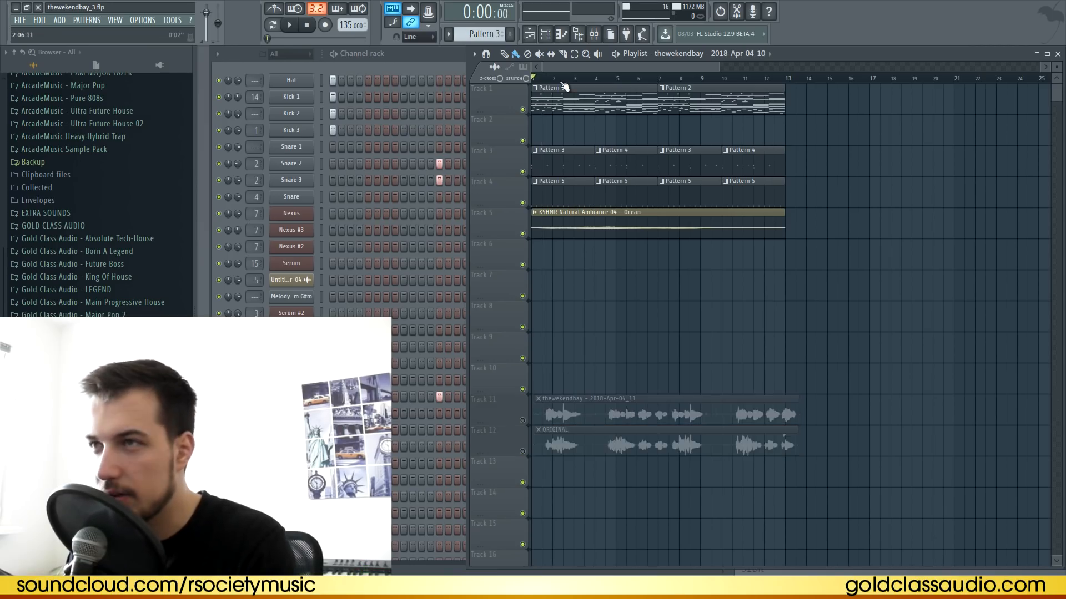
pyautogui.press('space')
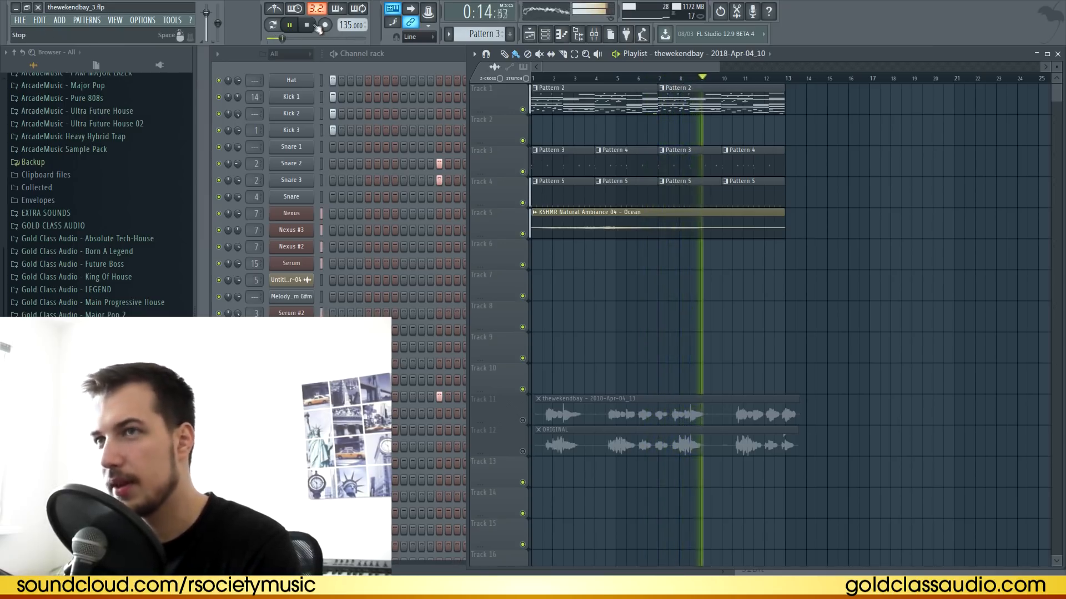
pyautogui.press('space')
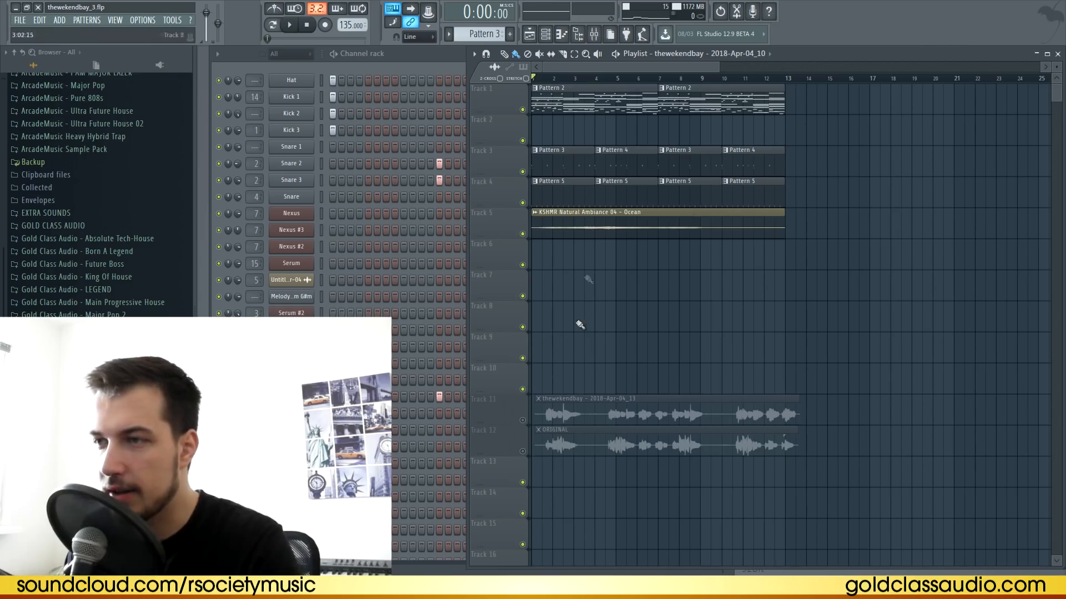
# Step: Isolate the thewekendbay - 2018-Apr-04_13 vocal on track 11 and play it back
pyautogui.keyDown('ctrl'); pyautogui.click(522, 421); pyautogui.keyUp('ctrl')
pyautogui.click(522, 451)
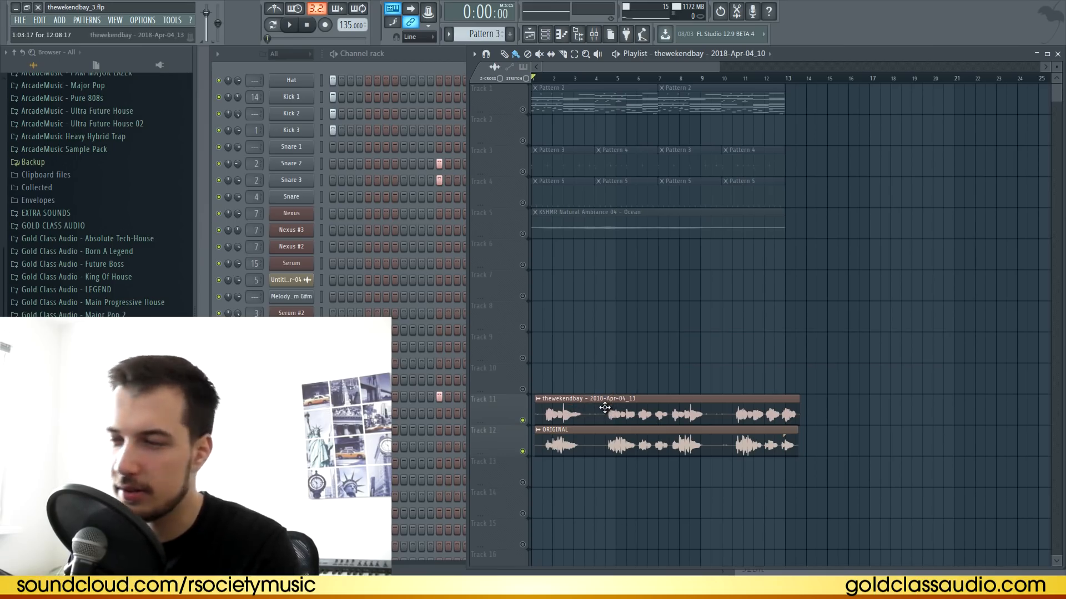
pyautogui.click(524, 420)
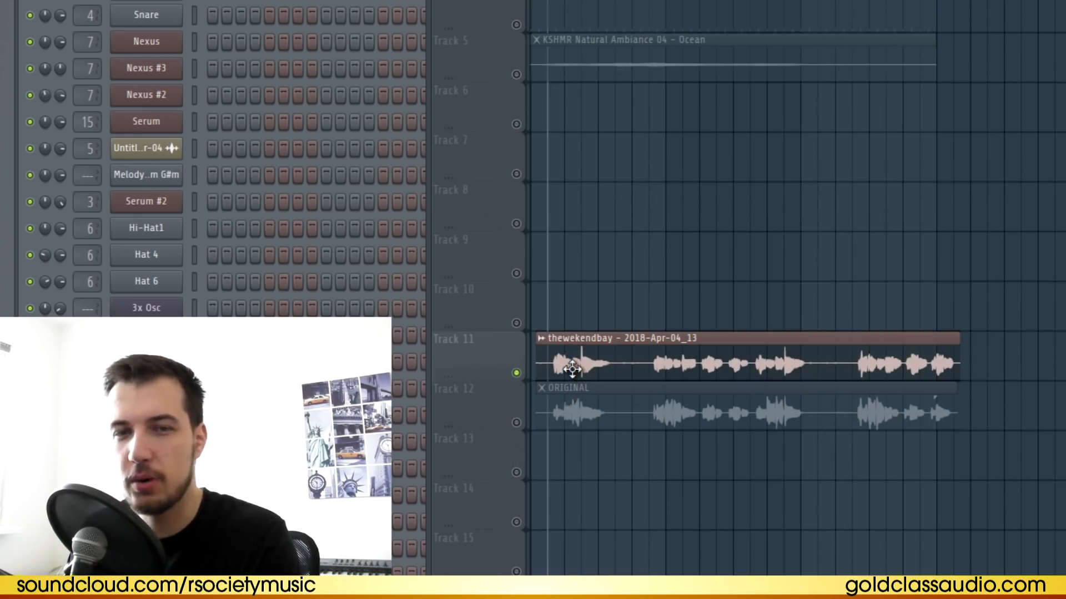
pyautogui.press('space')
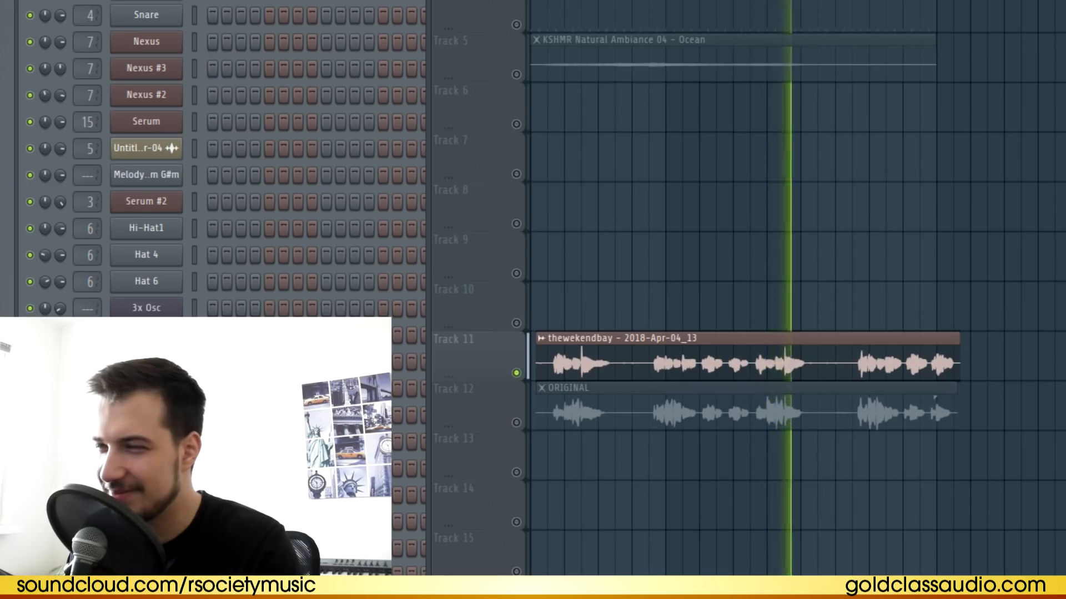
pyautogui.press('space')
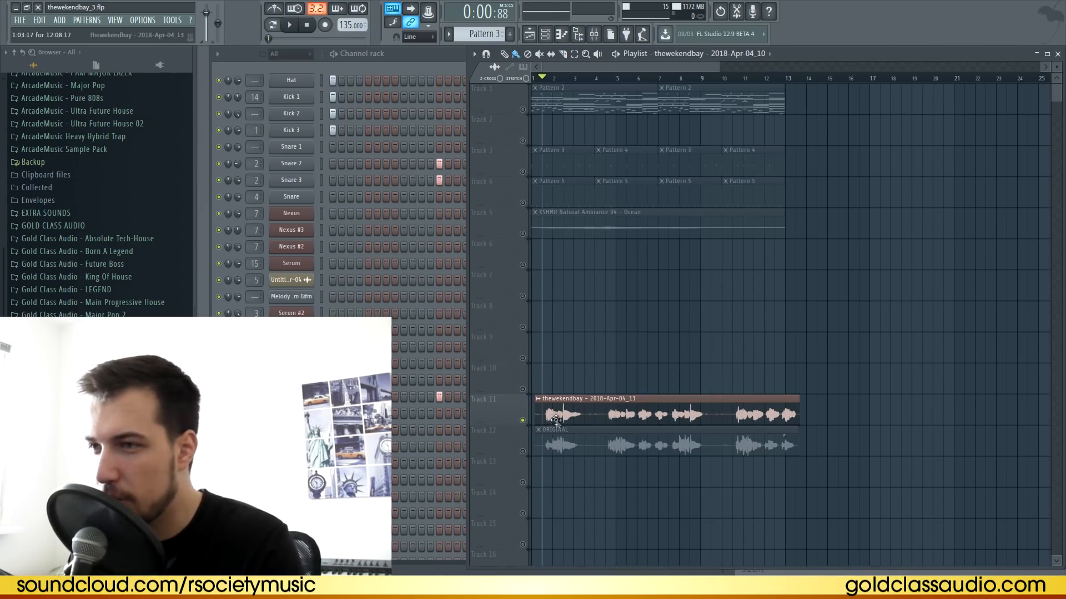
# Step: Solo the ORIGINAL vocal on track 12 and play it back for comparison
pyautogui.rightClick(523, 452)
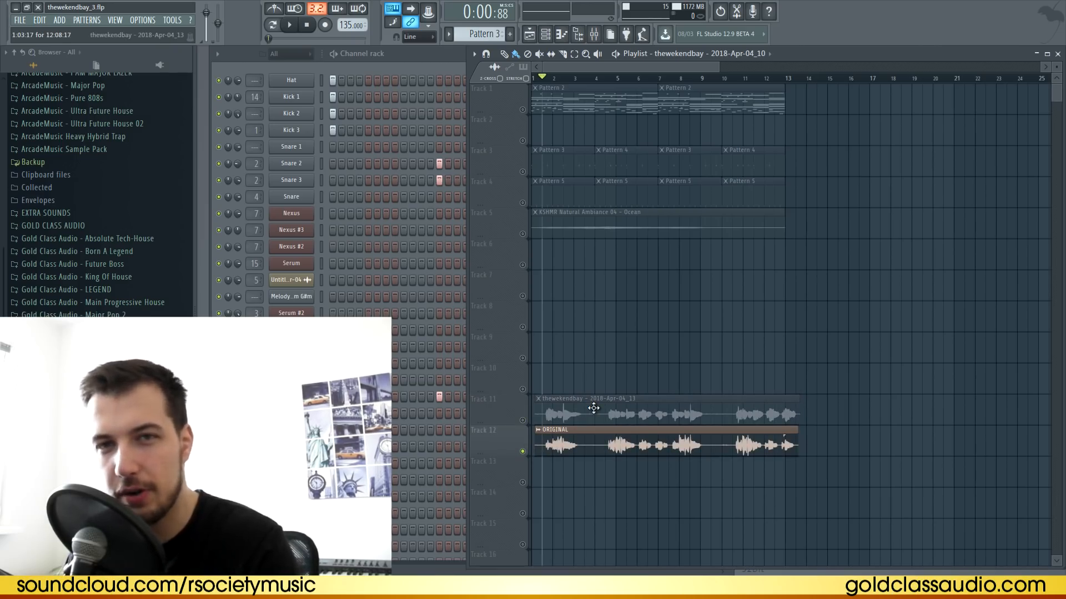
pyautogui.press('space')
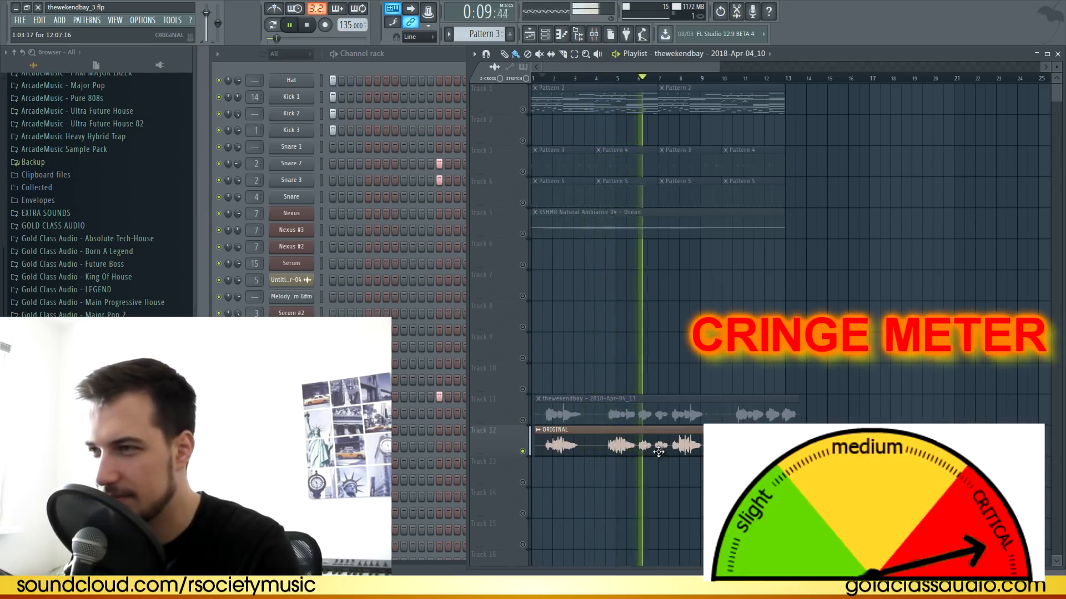
pyautogui.press('space')
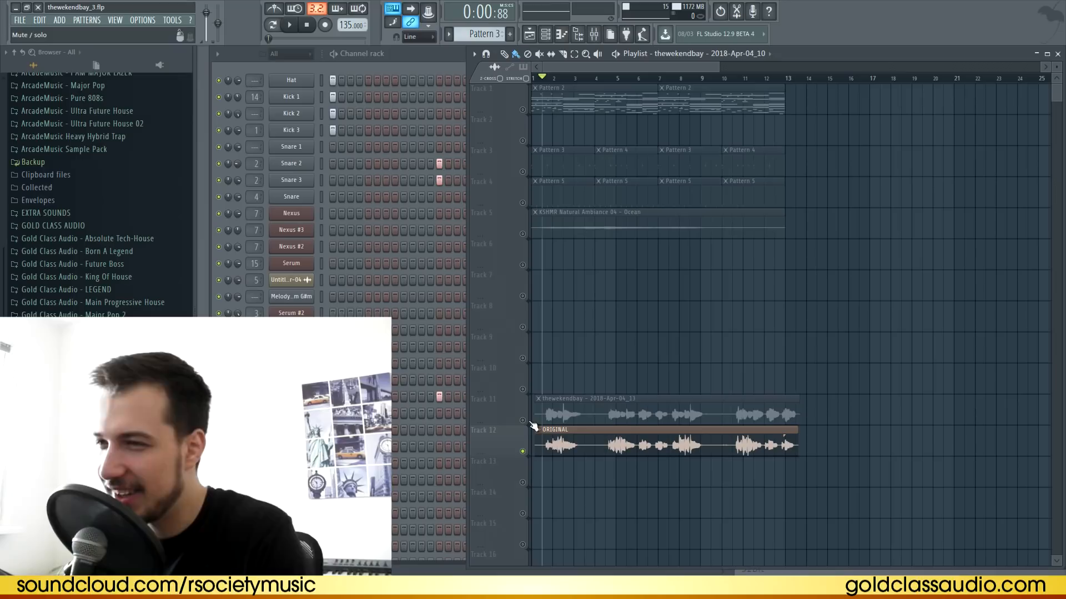
# Step: Unmute track 11 alongside the ORIGINAL vocal and play both takes together
pyautogui.click(604, 372)
pyautogui.rightClick(635, 372)
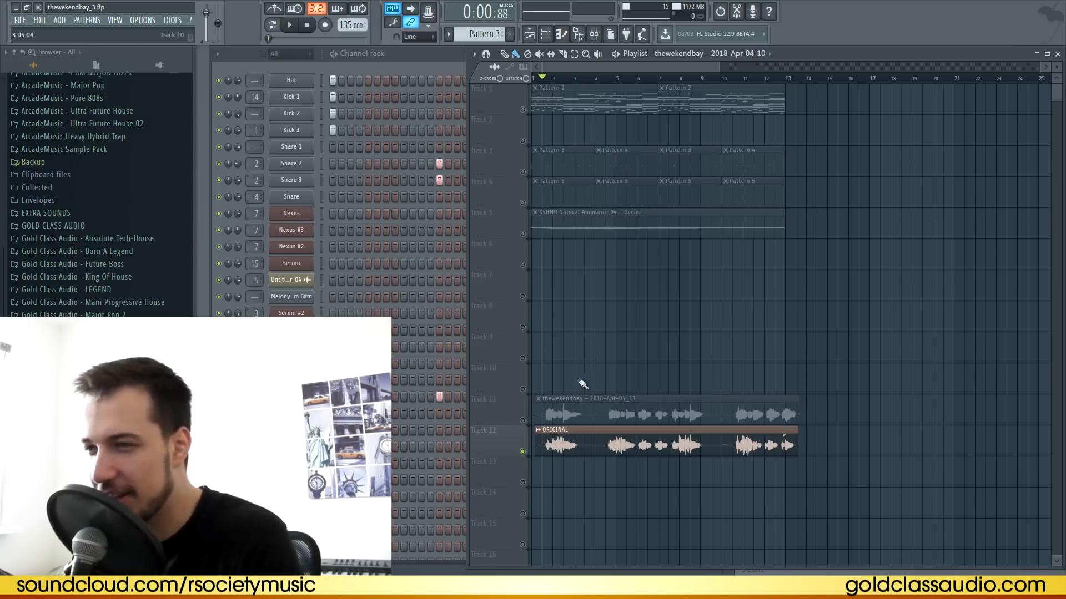
pyautogui.click(522, 420)
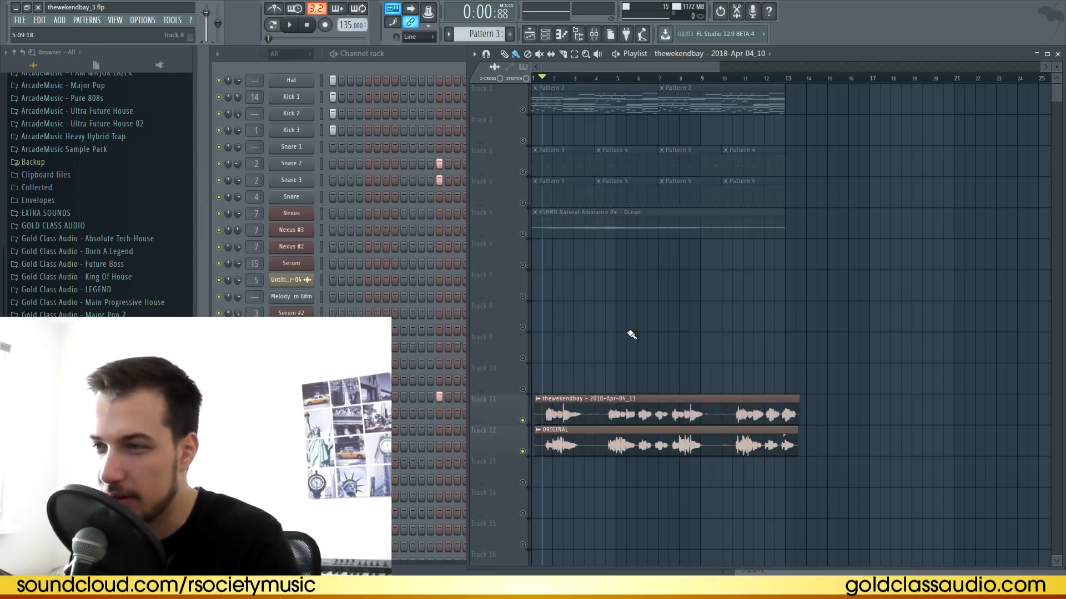
pyautogui.press('space')
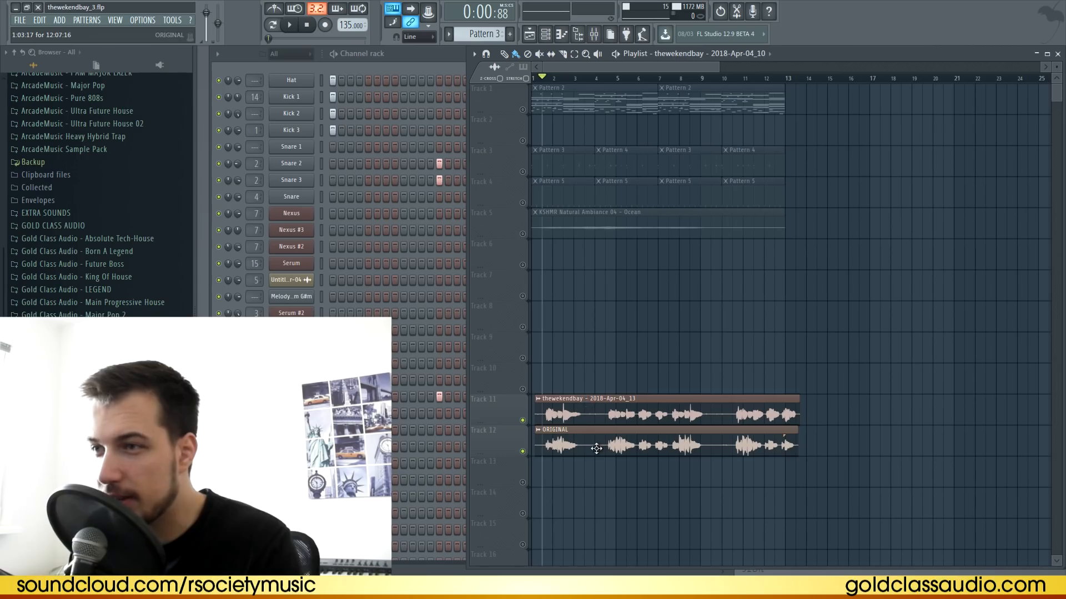
# Step: Mute track 11 again and briefly play only the ORIGINAL vocal
pyautogui.click(522, 421)
pyautogui.press('space')
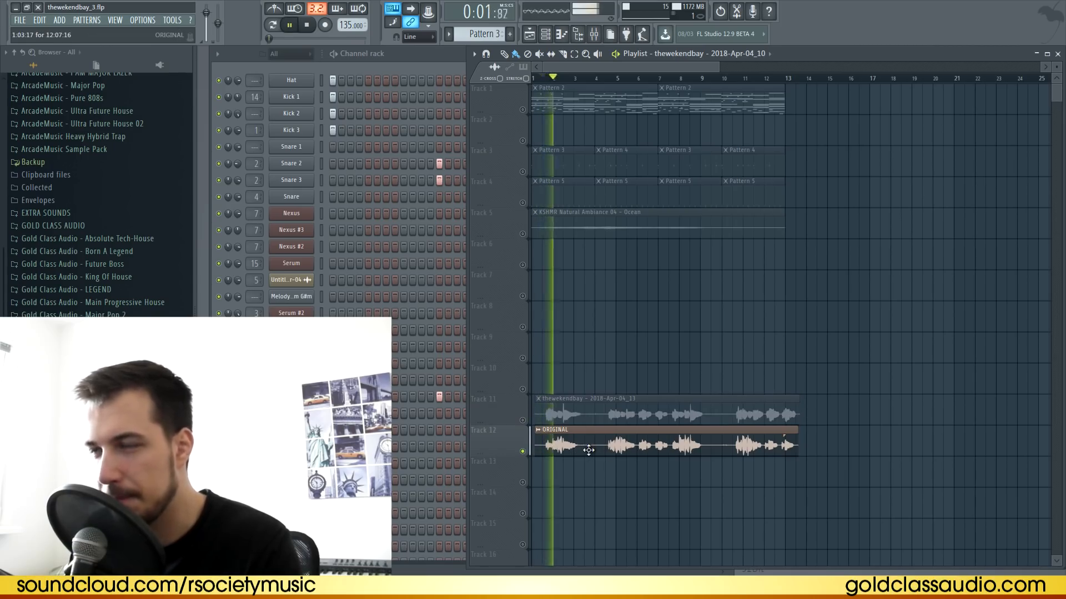
pyautogui.press('space')
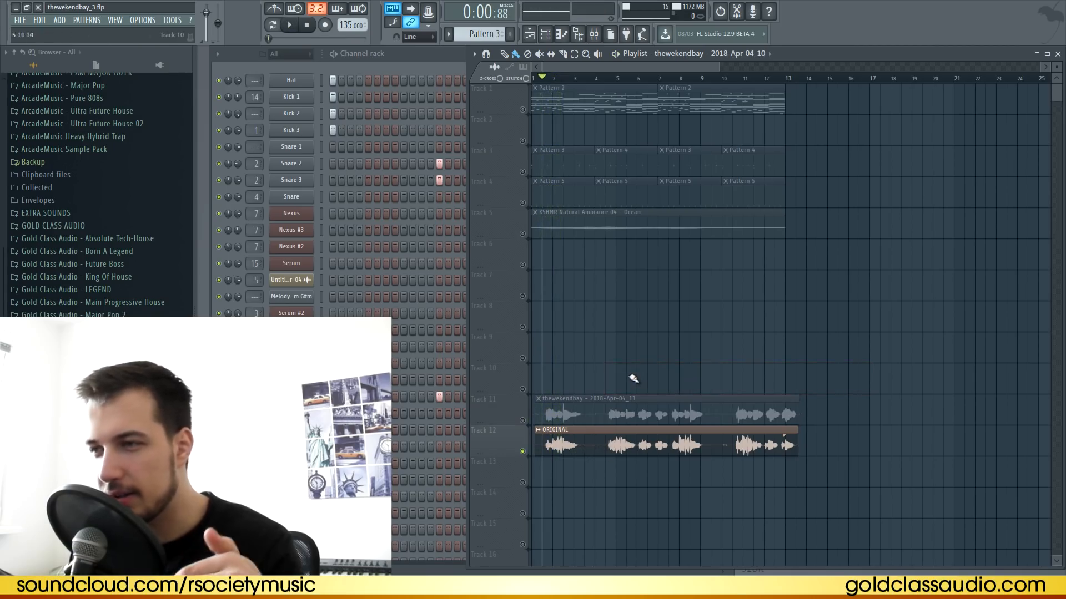
# Step: Unmute track 1 and transpose Pattern 2's Nexus notes down two semitones in the piano roll
pyautogui.click(523, 110)
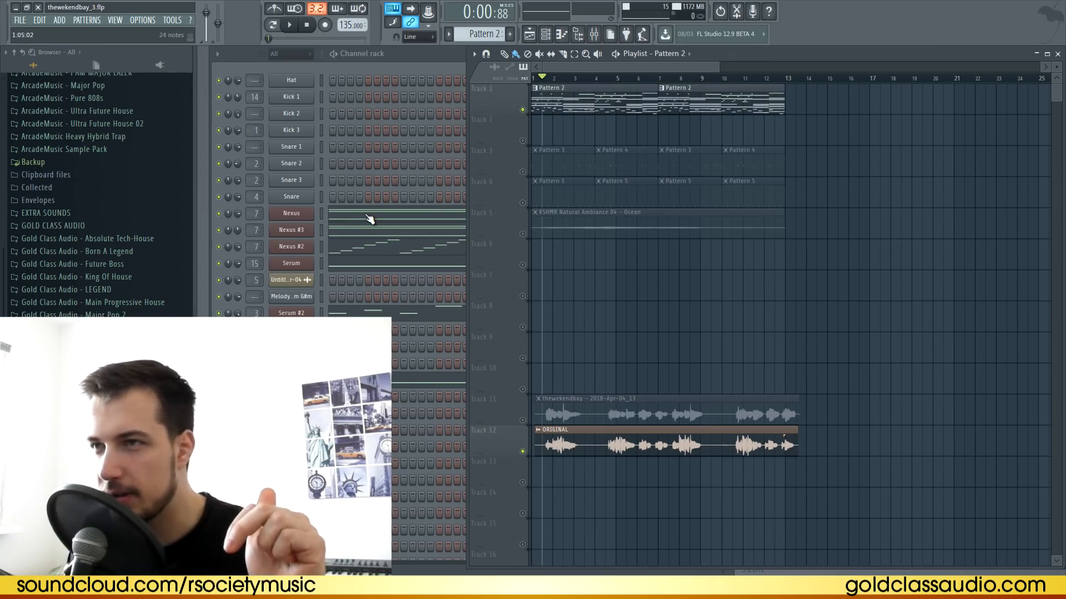
pyautogui.click(369, 218)
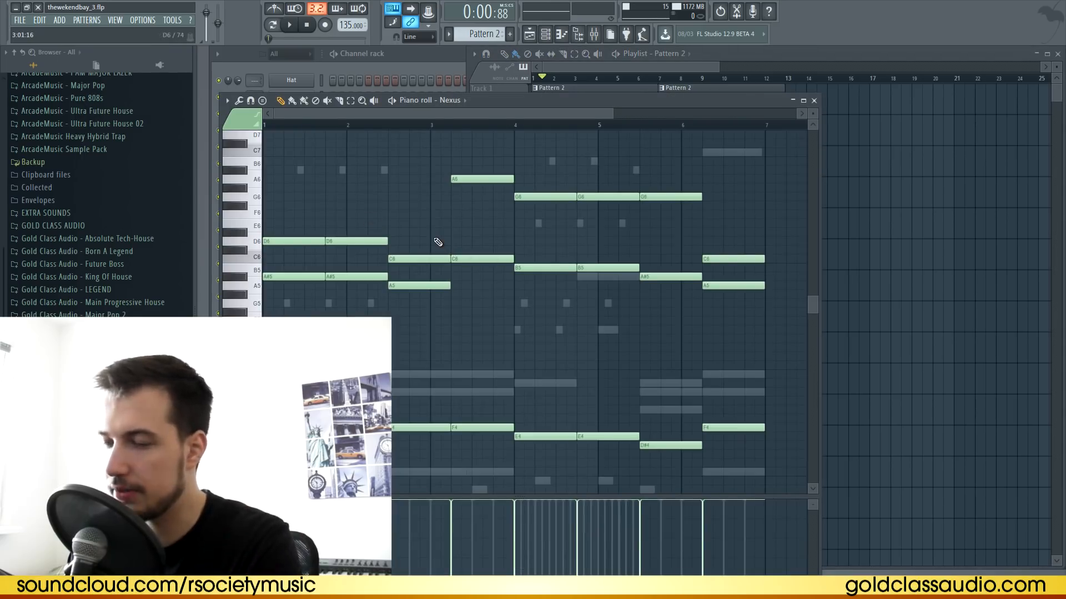
pyautogui.hotkey('shift', 'Down')
pyautogui.hotkey('shift', 'Down')
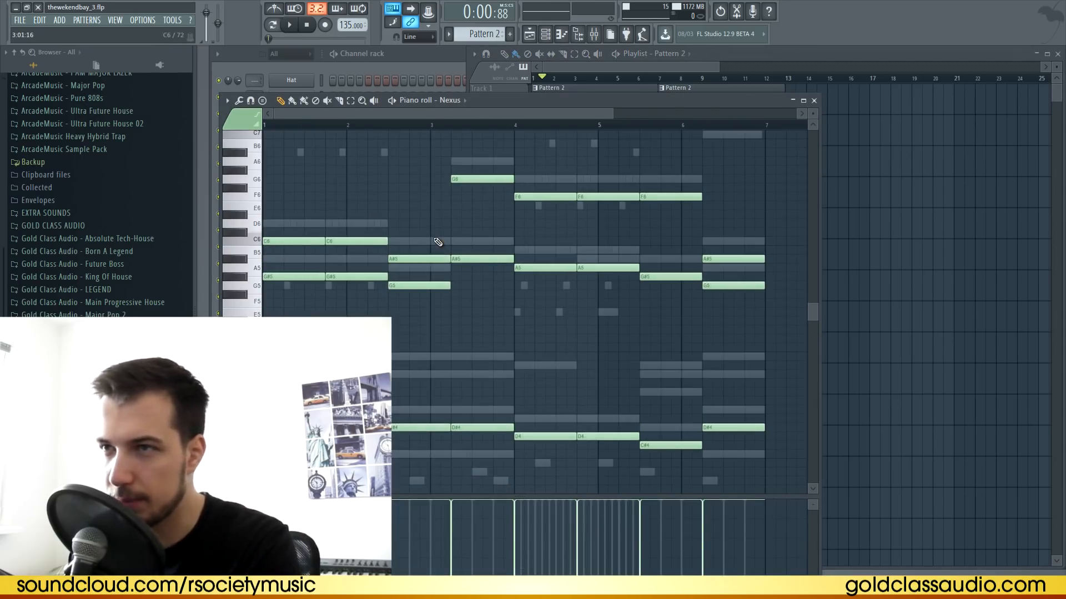
pyautogui.click(814, 100)
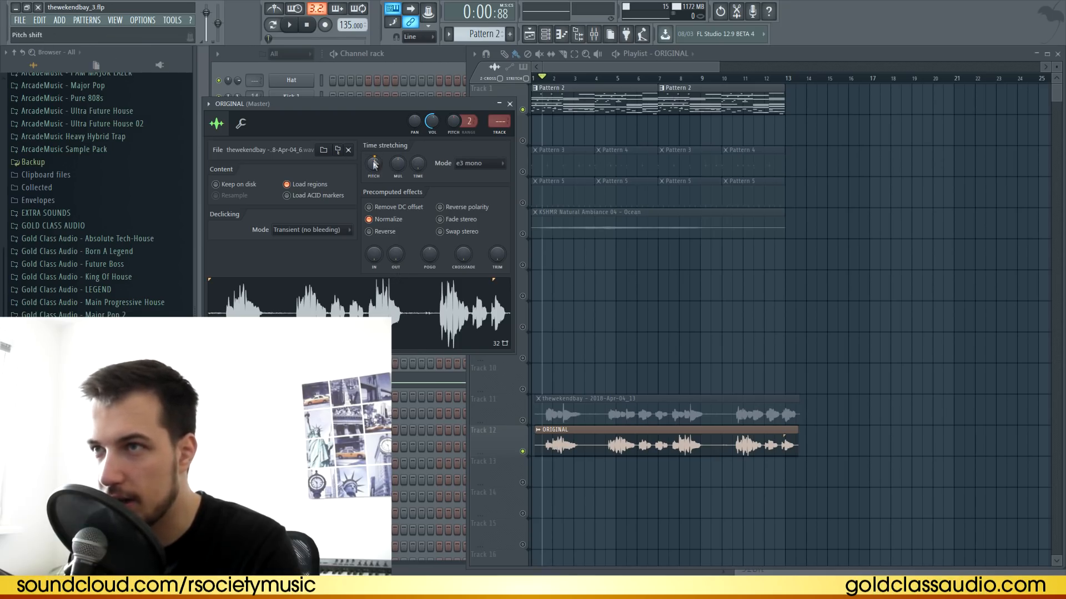
# Step: Review the time stretching modes in the ORIGINAL clip's settings, choose e3 mono and close the settings
pyautogui.click(483, 166)
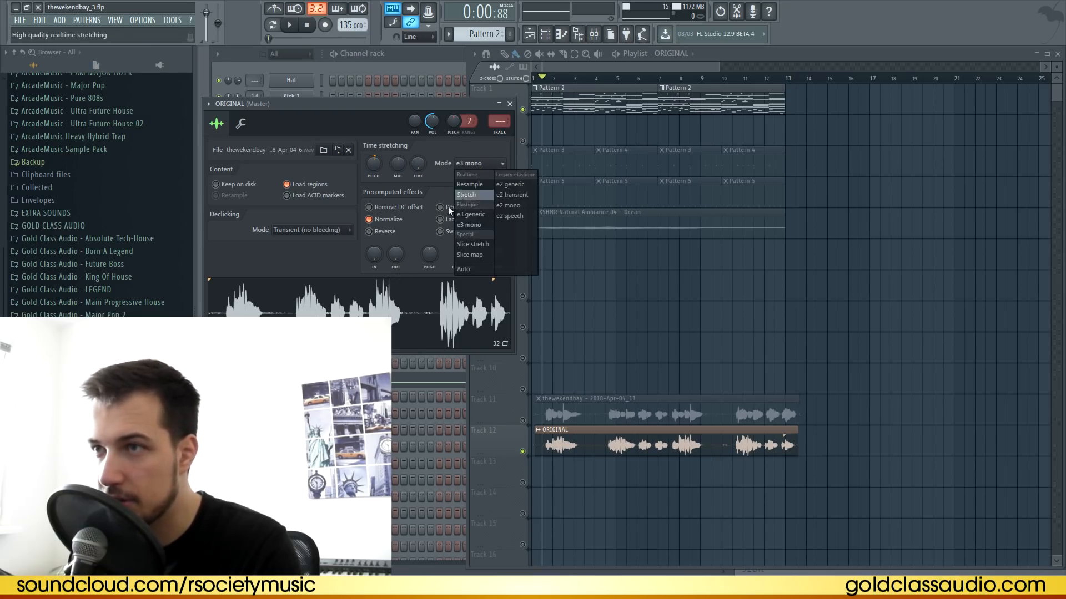
pyautogui.click(481, 224)
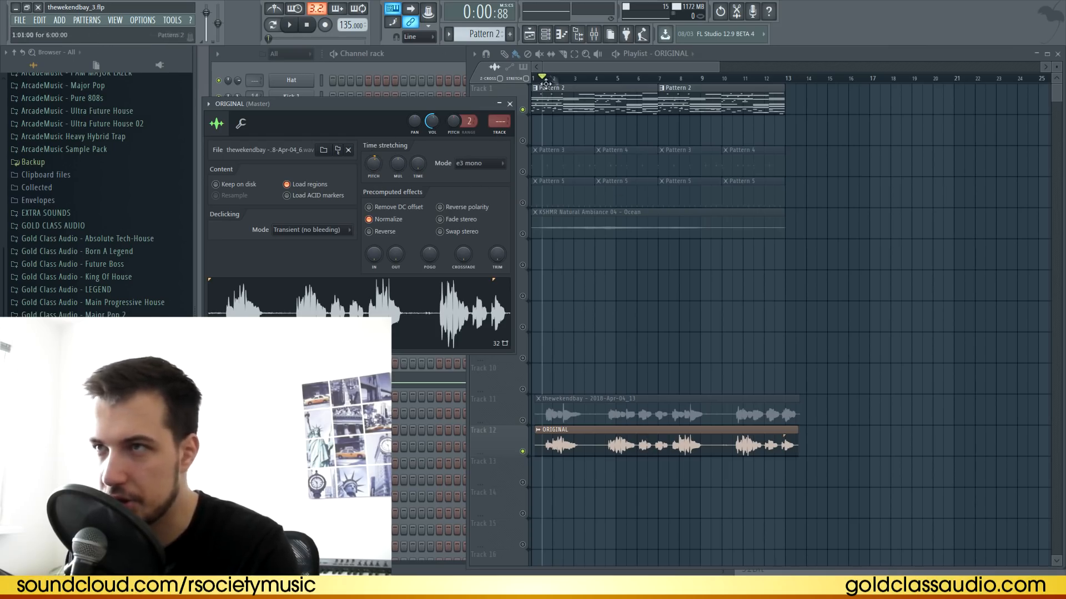
pyautogui.click(510, 104)
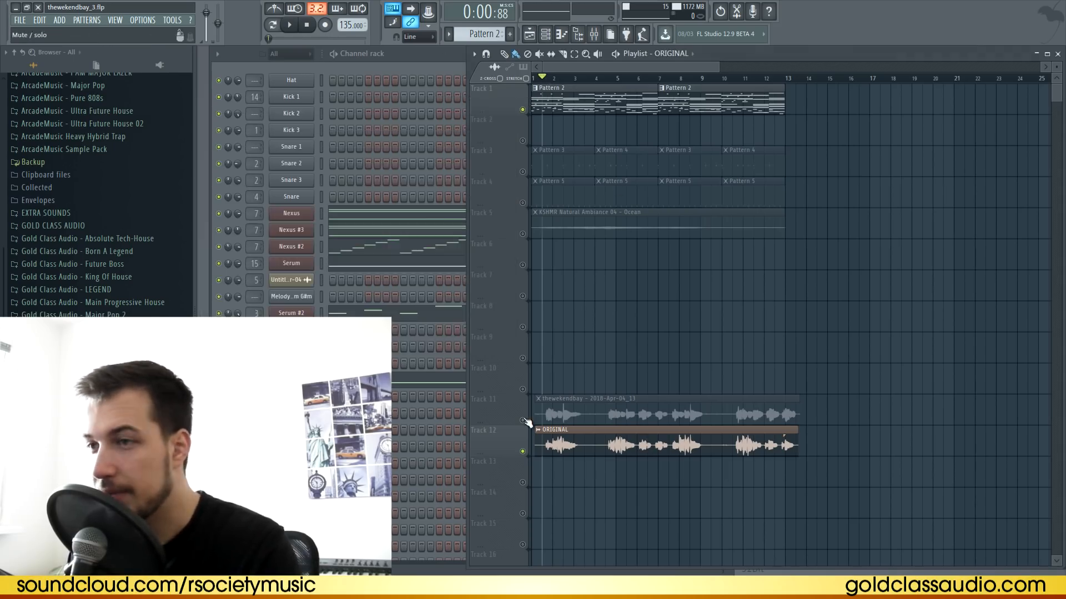
# Step: Unmute track 11 and all remaining playlist tracks
pyautogui.click(522, 420)
pyautogui.keyDown('ctrl'); pyautogui.click(523, 171); pyautogui.keyUp('ctrl')
pyautogui.keyDown('ctrl'); pyautogui.click(523, 172); pyautogui.keyUp('ctrl')
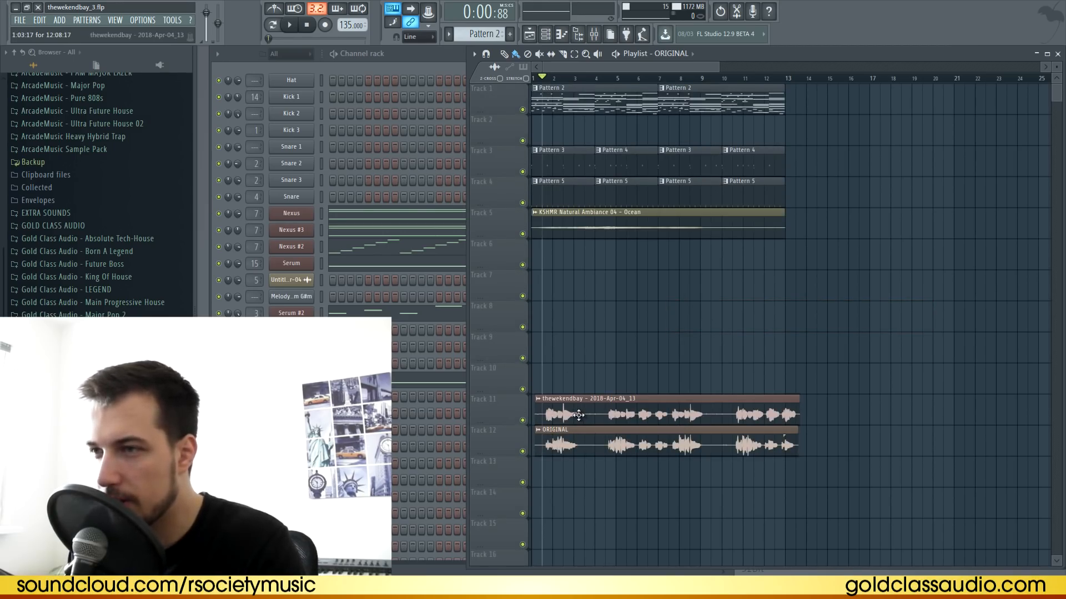
# Step: Load Newtone into the first effect slot of mixer insert 20 and hide the mixer
pyautogui.press('F9')
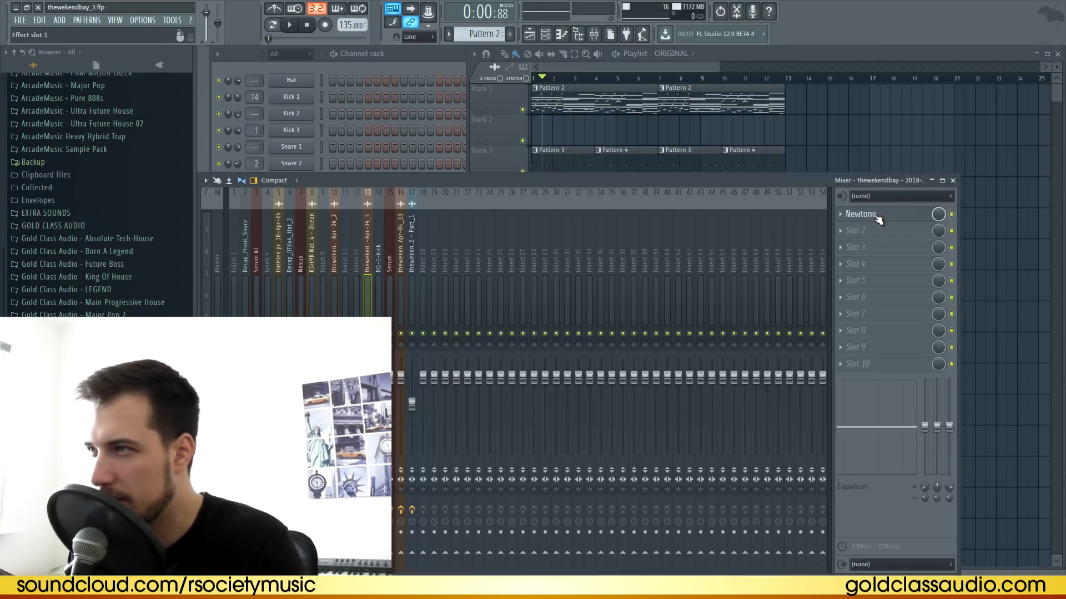
pyautogui.click(847, 214)
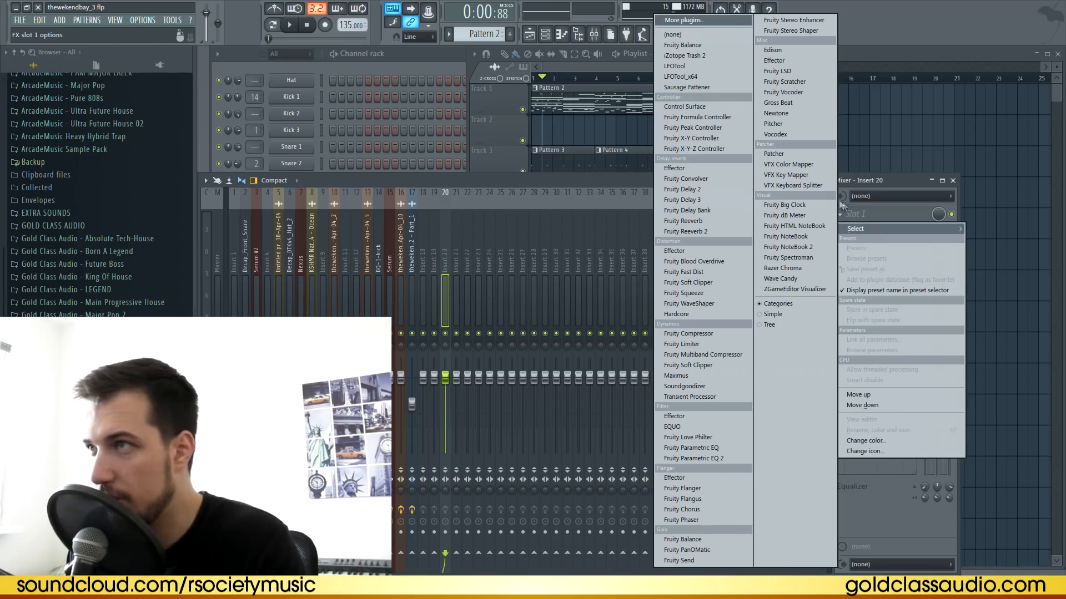
pyautogui.click(776, 113)
pyautogui.press('F9')
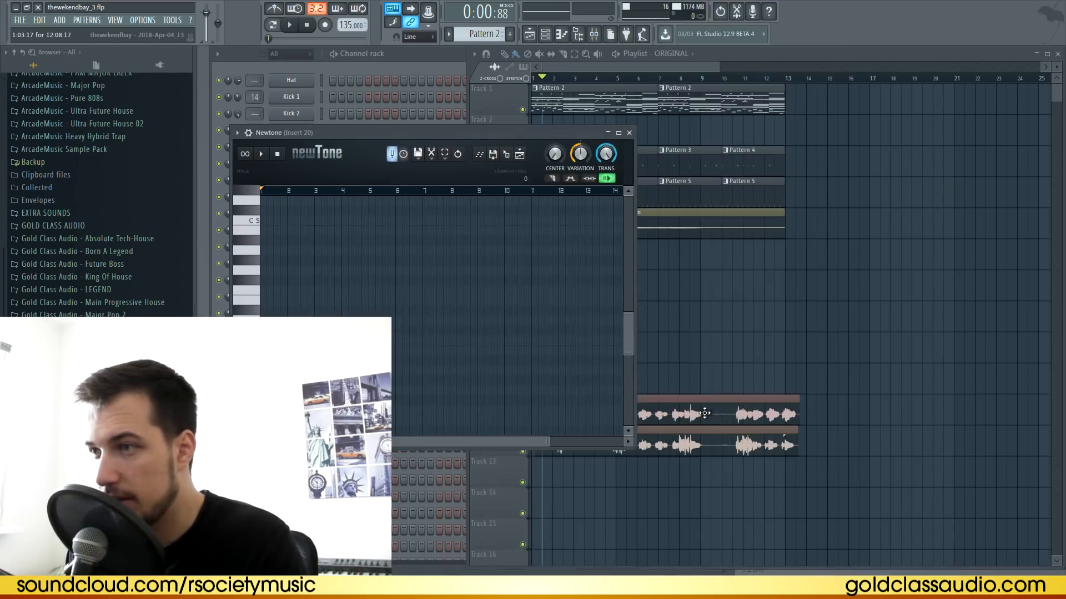
# Step: Open the thewekendbay - 2018-Apr-04_13 clip's settings and load its waveform into Newtone for pitch analysis
pyautogui.click(704, 409)
pyautogui.doubleClick(703, 409)
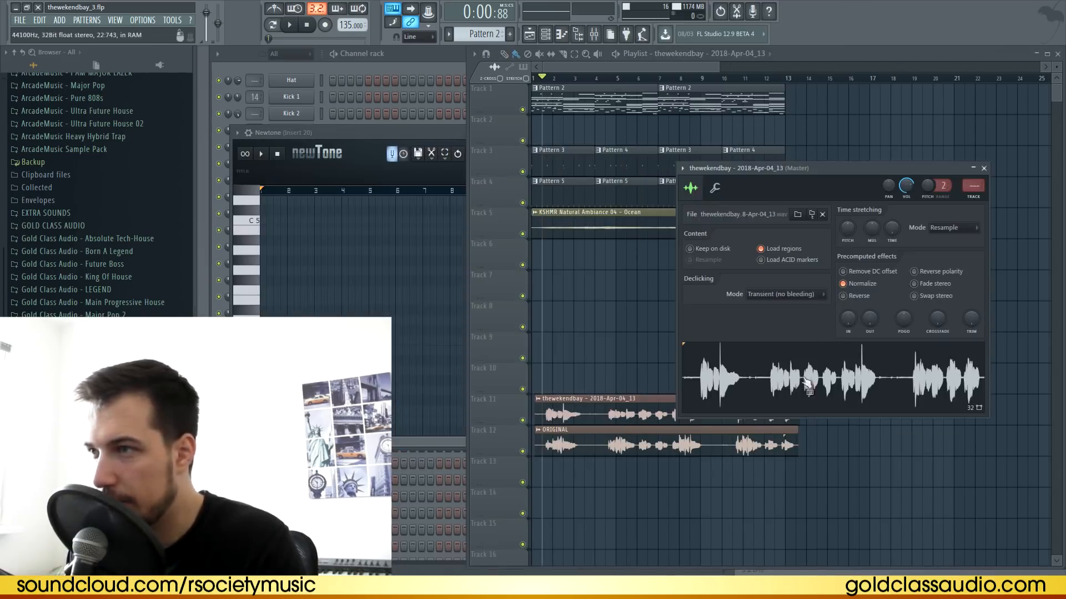
pyautogui.moveTo(845, 382); pyautogui.dragTo(332, 263)
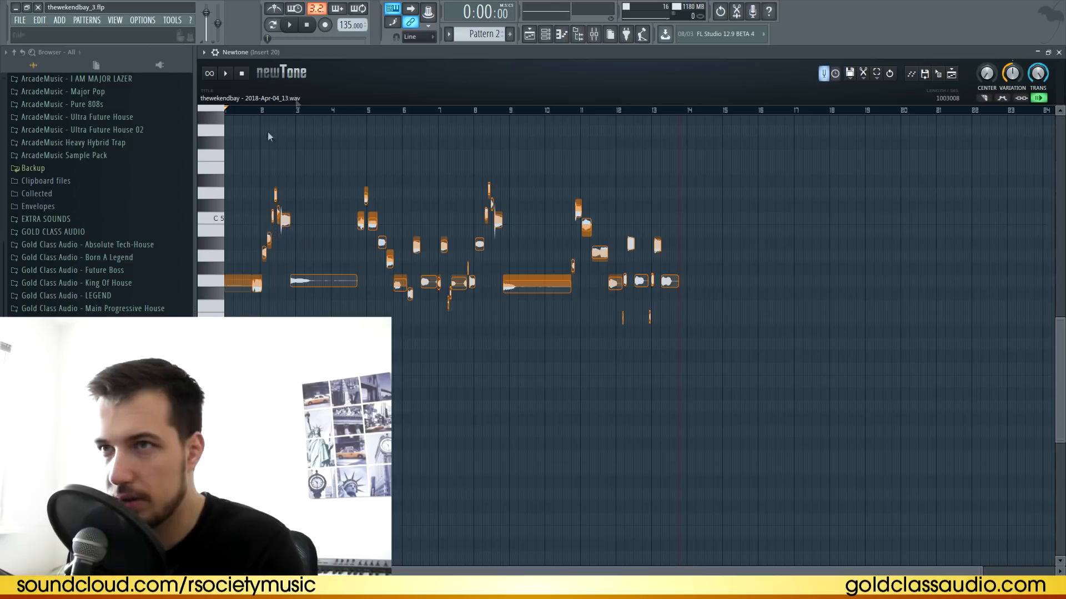
# Step: Set Newtone's Center to maximum and Variation to minimum to hard-tune the vocal notes
pyautogui.moveTo(1061, 319)
pyautogui.mouseDown()
pyautogui.moveTo(1060, 356)
pyautogui.moveTo(1062, 315)
pyautogui.moveTo(1061, 326)
pyautogui.mouseUp()
pyautogui.moveTo(979, 571); pyautogui.dragTo(766, 571)
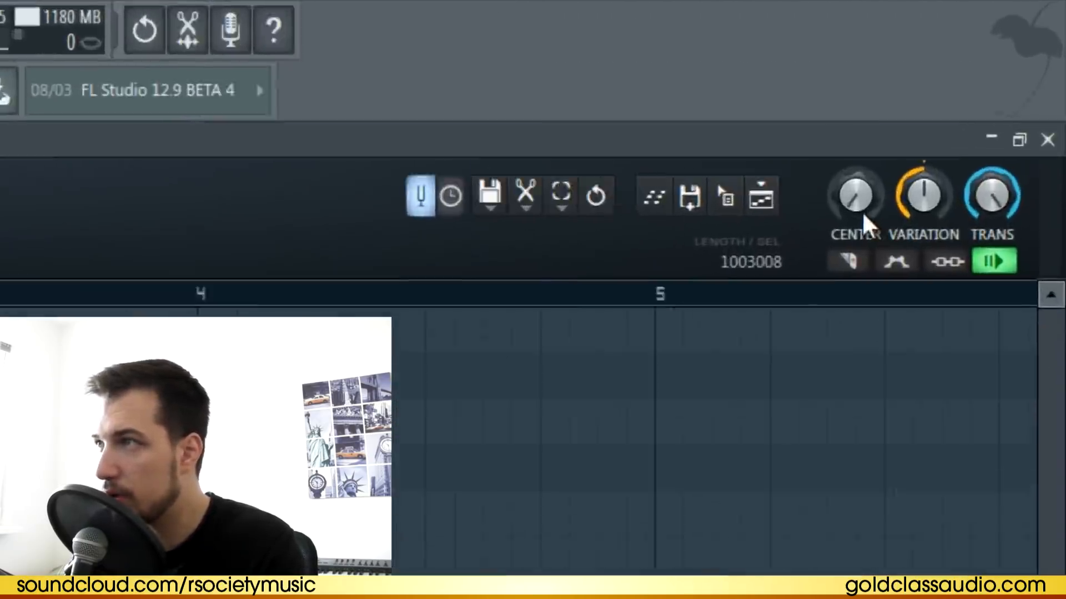
pyautogui.moveTo(853, 198); pyautogui.dragTo(853, 1)
pyautogui.moveTo(923, 203); pyautogui.dragTo(928, 351)
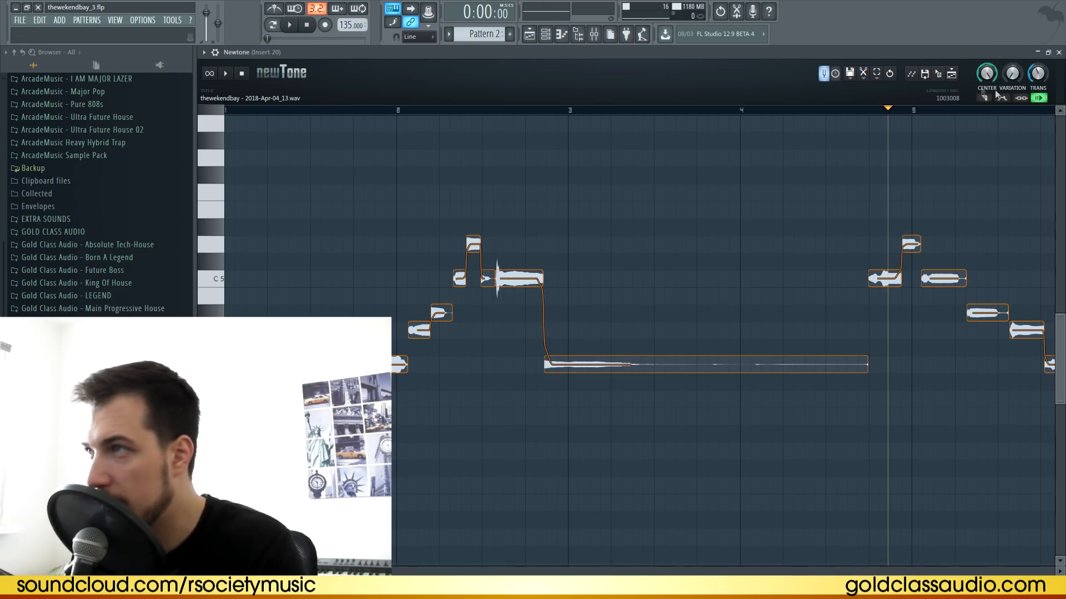
# Step: Check that Newtone's scale is G minor and choose Snap to scale for the vocal notes
pyautogui.click(866, 80)
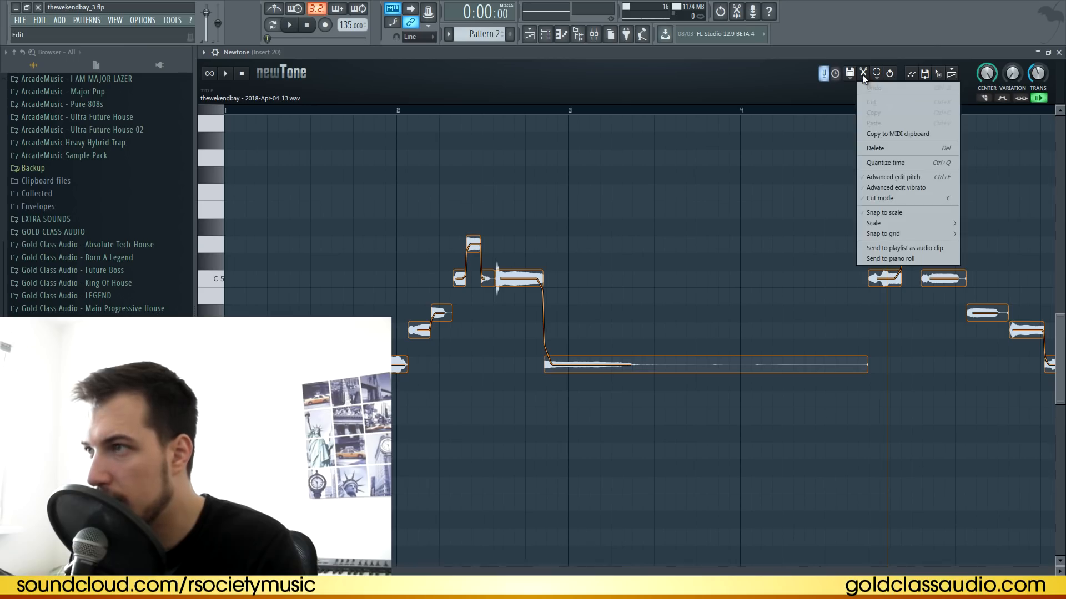
pyautogui.moveTo(907, 224)
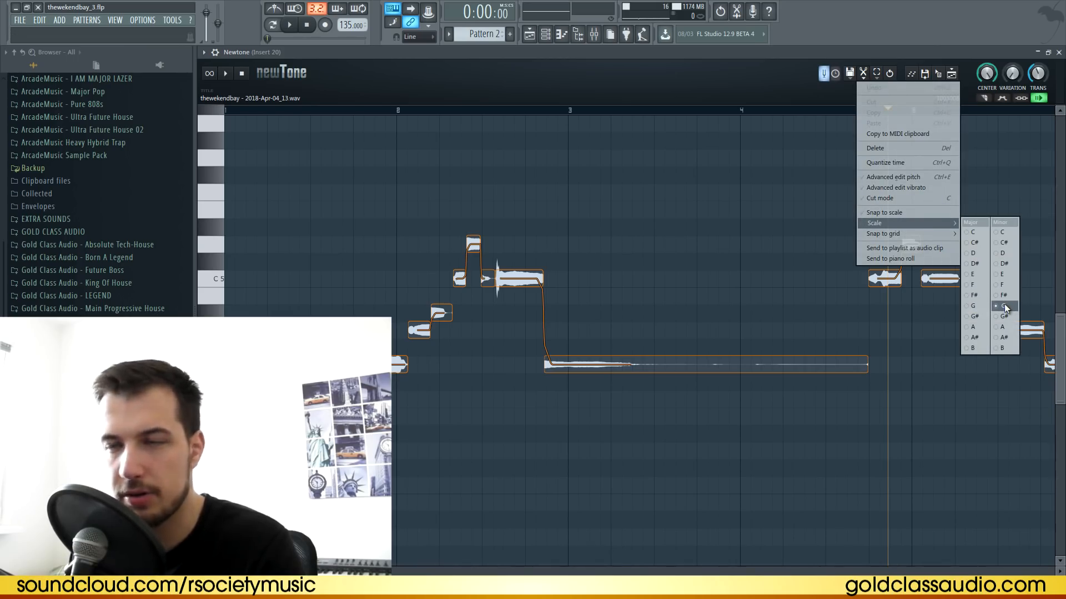
pyautogui.click(892, 211)
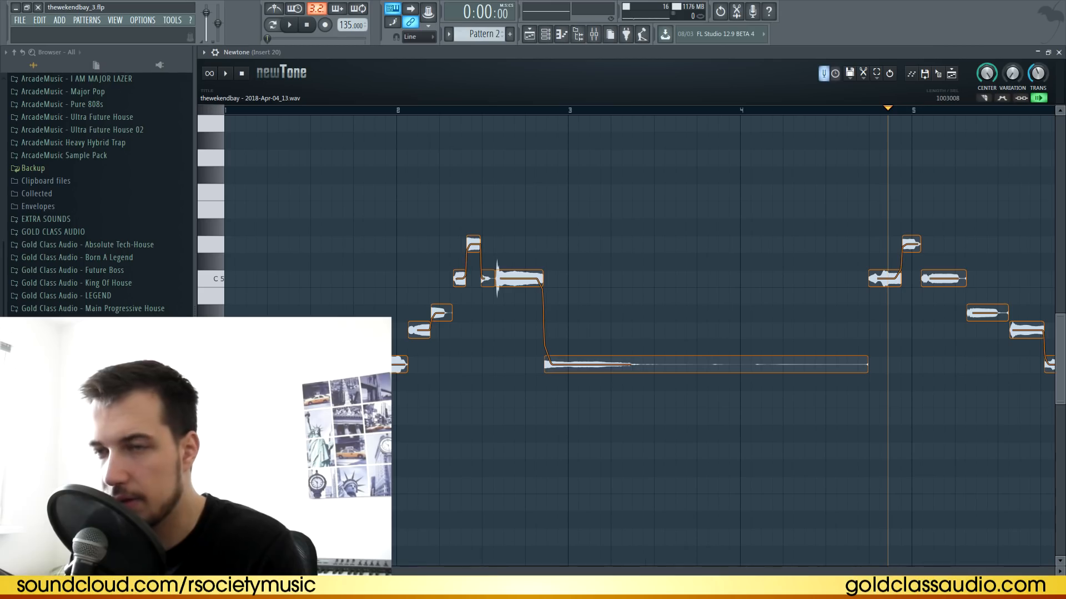
# Step: Play the opening phrase and try lowering the short A#4 note after bar 2 by one semitone to A4
pyautogui.click(309, 110)
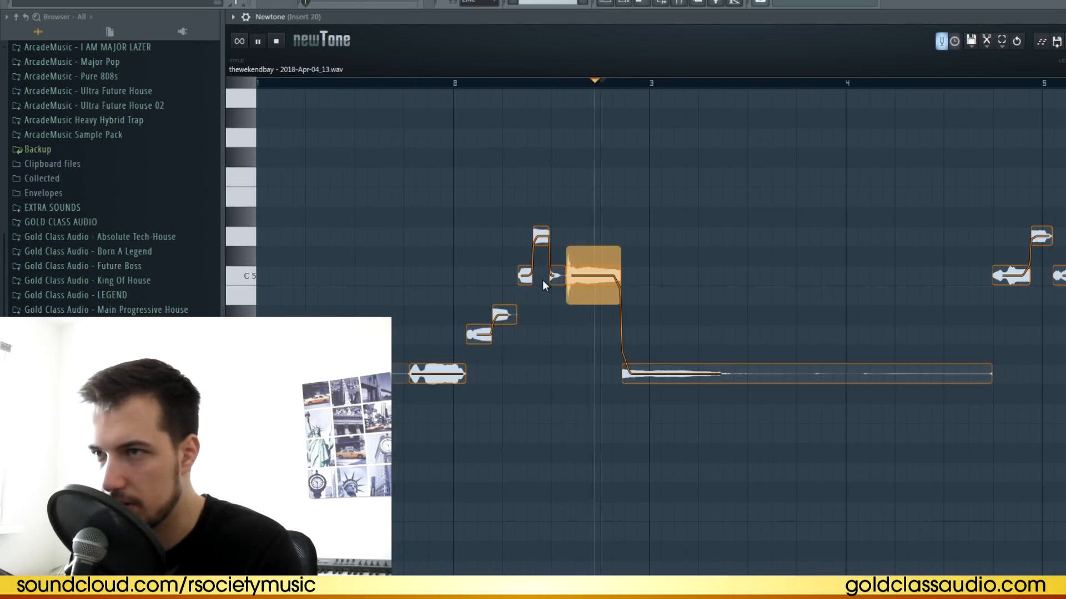
pyautogui.press('space')
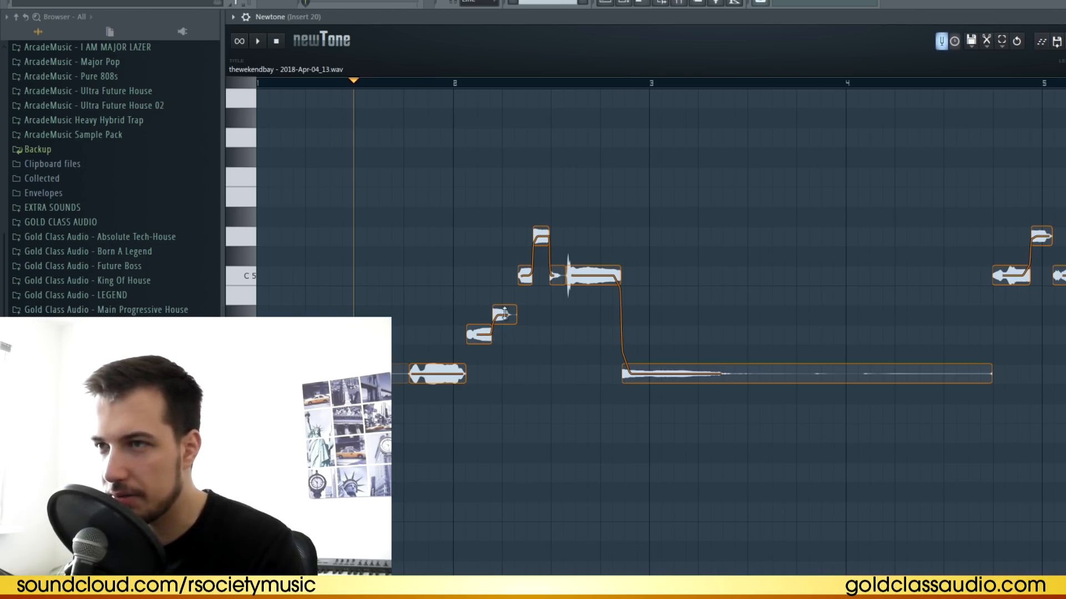
pyautogui.press('space')
pyautogui.press('space')
pyautogui.moveTo(498, 315); pyautogui.dragTo(497, 327)
pyautogui.click(414, 82)
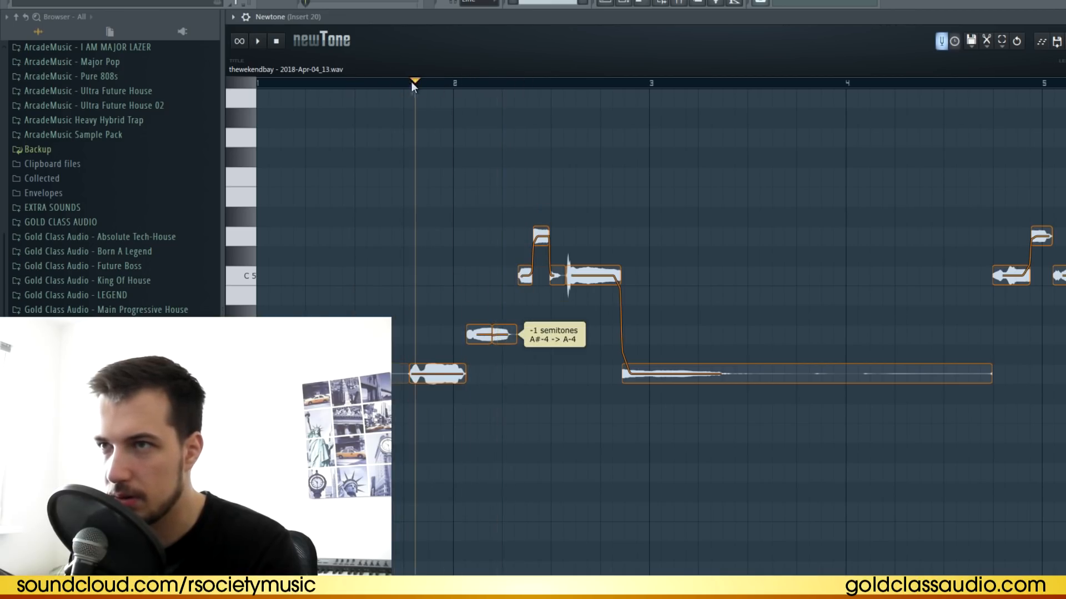
pyautogui.press('space')
pyautogui.press('space')
# Step: Raise the two adjoining A4 notes just after bar 2 to A#4 and play back the phrase
pyautogui.moveTo(497, 332); pyautogui.dragTo(476, 307)
pyautogui.click(391, 84)
pyautogui.press('space')
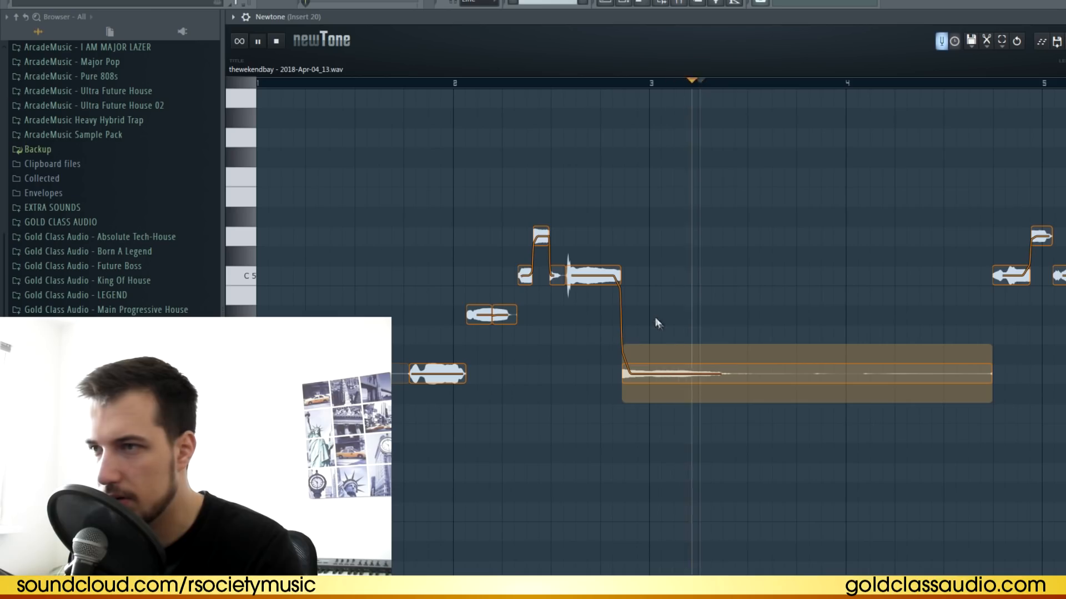
pyautogui.scroll(-1, 977, 83)
pyautogui.press('space')
# Step: Audition the phrase around bar 5 and raise the short F#4 note just after bar 6 to G4
pyautogui.moveTo(971, 92); pyautogui.dragTo(493, 87)
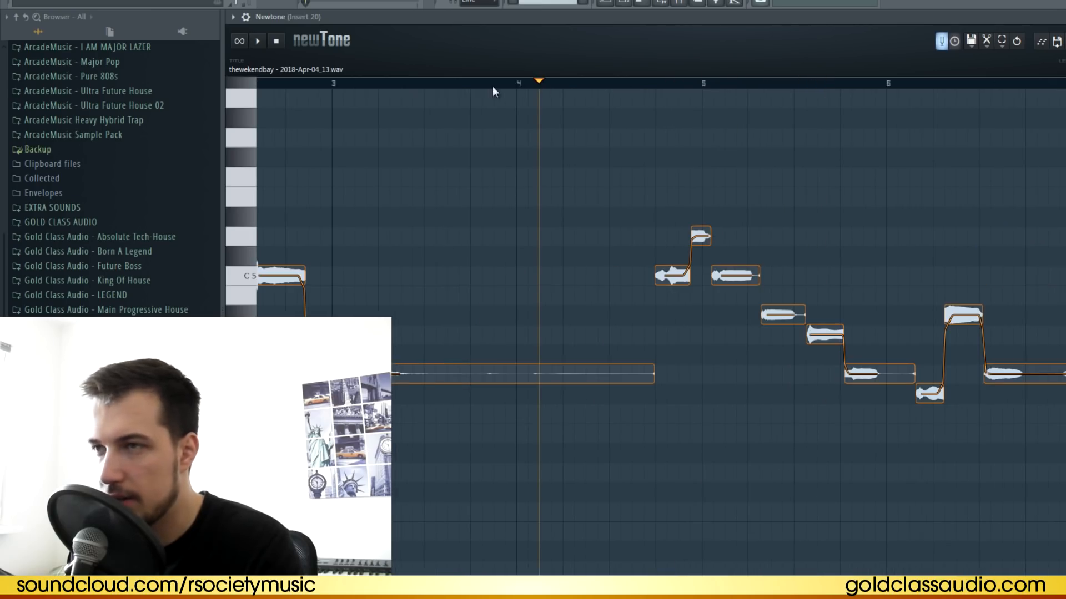
pyautogui.press('space')
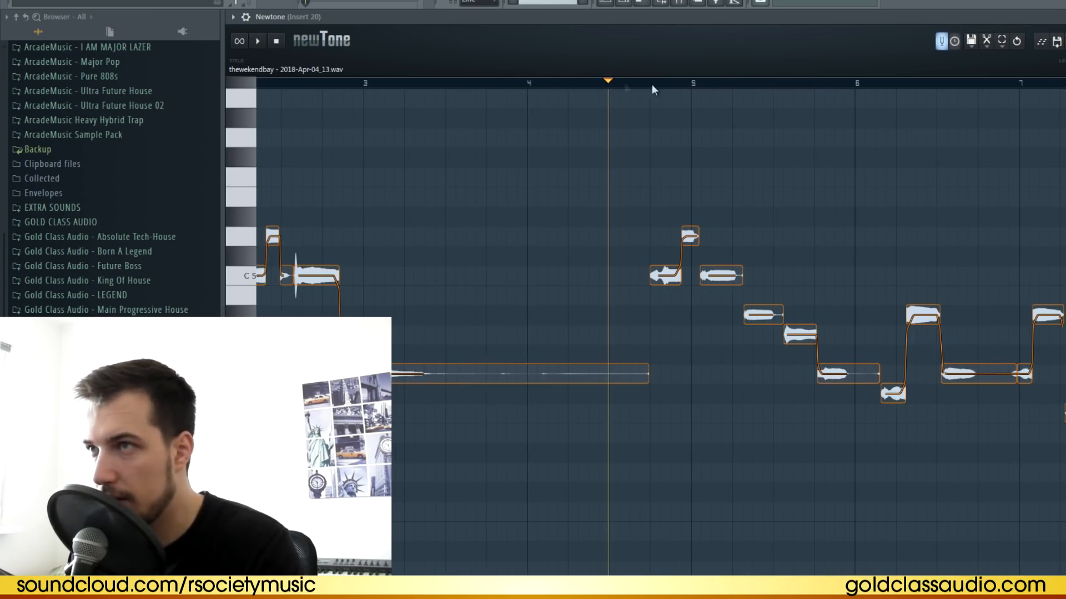
pyautogui.scroll(1, 674, 86)
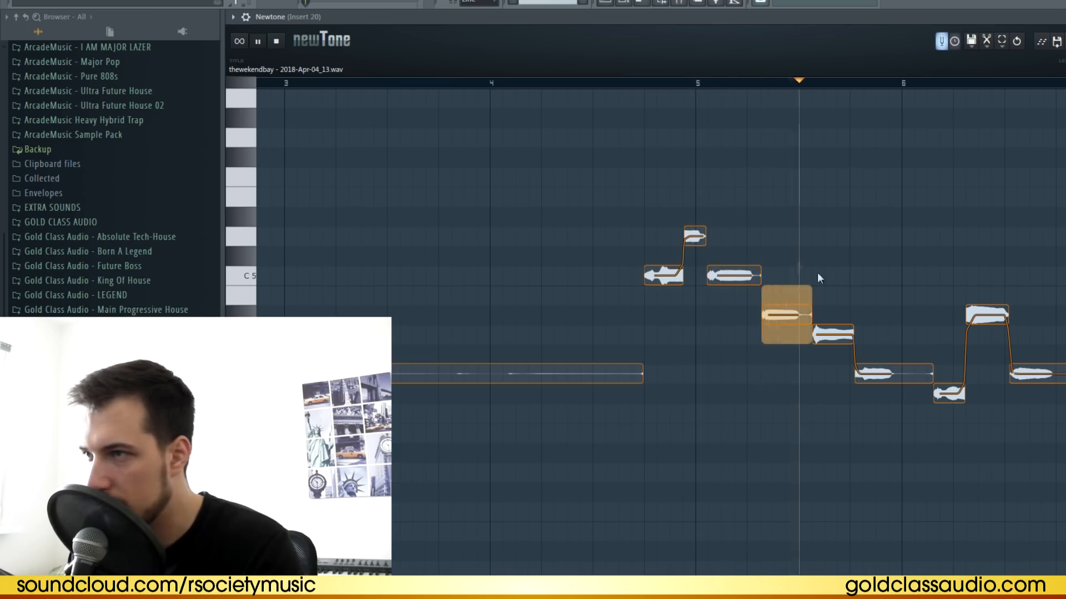
pyautogui.press('space')
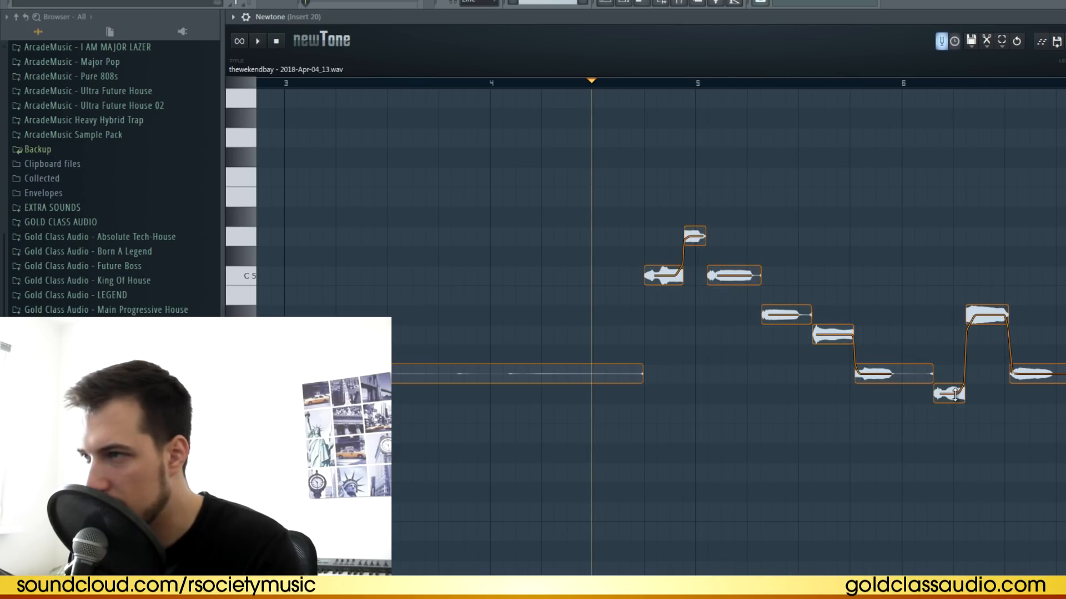
pyautogui.click(912, 84)
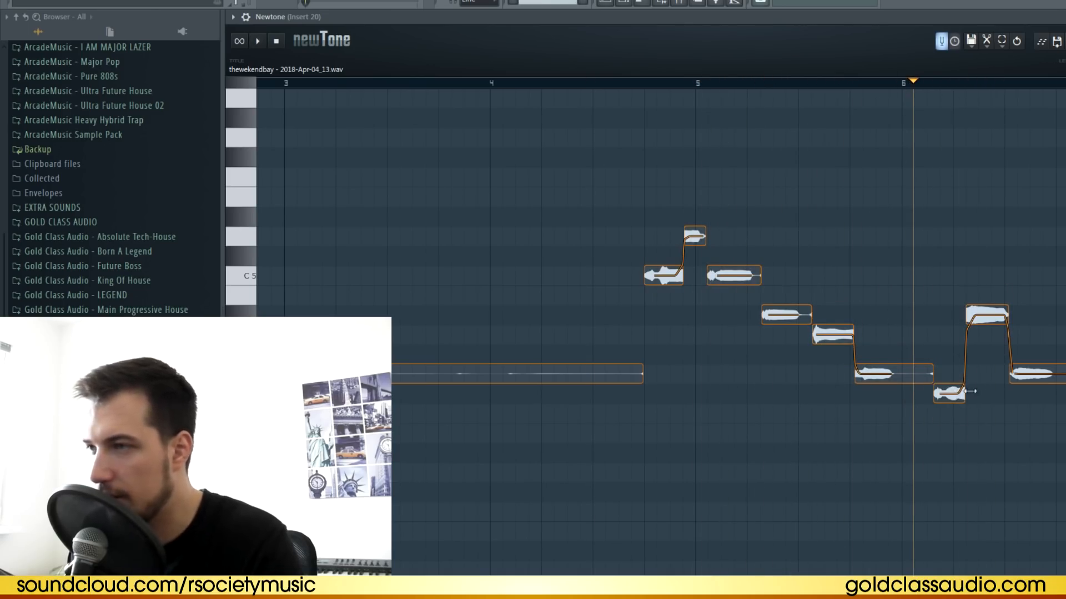
pyautogui.moveTo(953, 392); pyautogui.dragTo(951, 378)
pyautogui.press('space')
pyautogui.press('space')
pyautogui.moveTo(974, 345); pyautogui.dragTo(974, 310)
pyautogui.press('space')
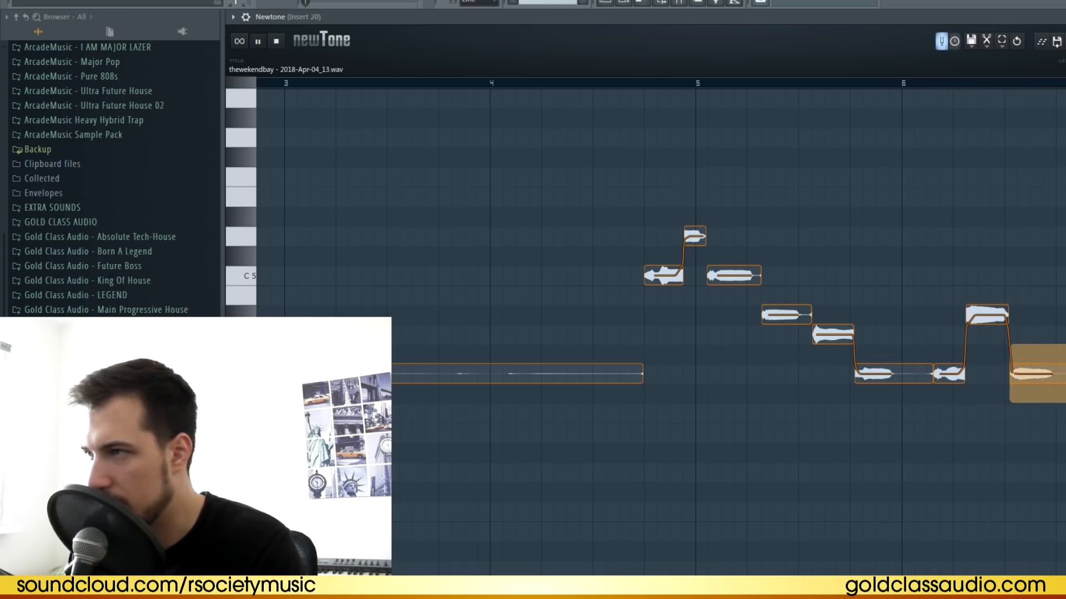
pyautogui.press('space')
# Step: Place the pitch-corrected thewekendbay - 2018-Apr-04_11 vocal from Newtone on playlist Track 9 as an audio clip
pyautogui.scroll(-4, 660, 333)
pyautogui.moveTo(383, 571); pyautogui.dragTo(430, 572)
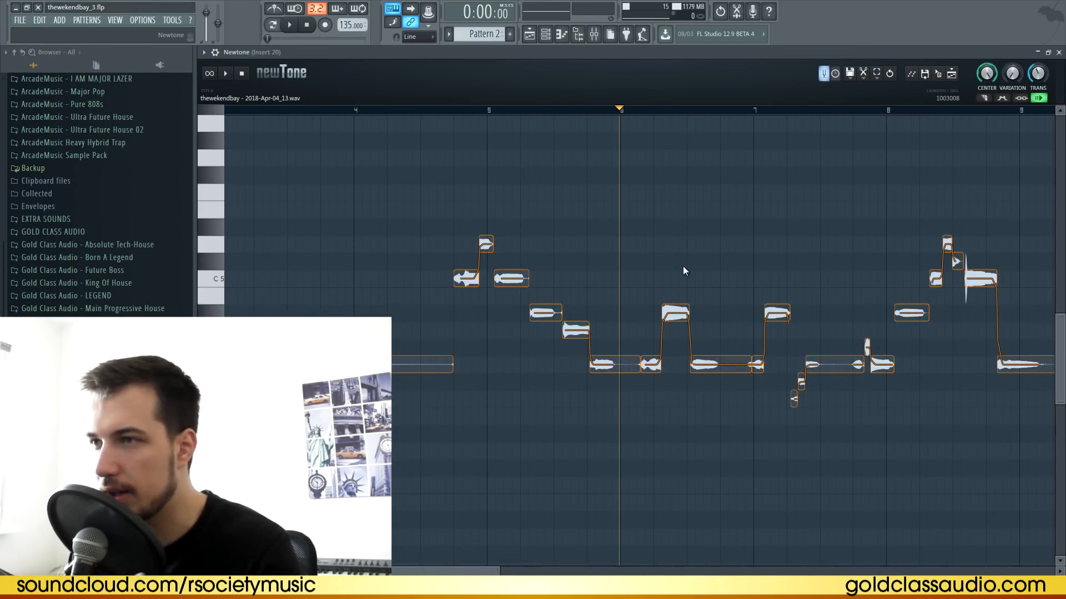
pyautogui.moveTo(423, 571); pyautogui.dragTo(494, 571)
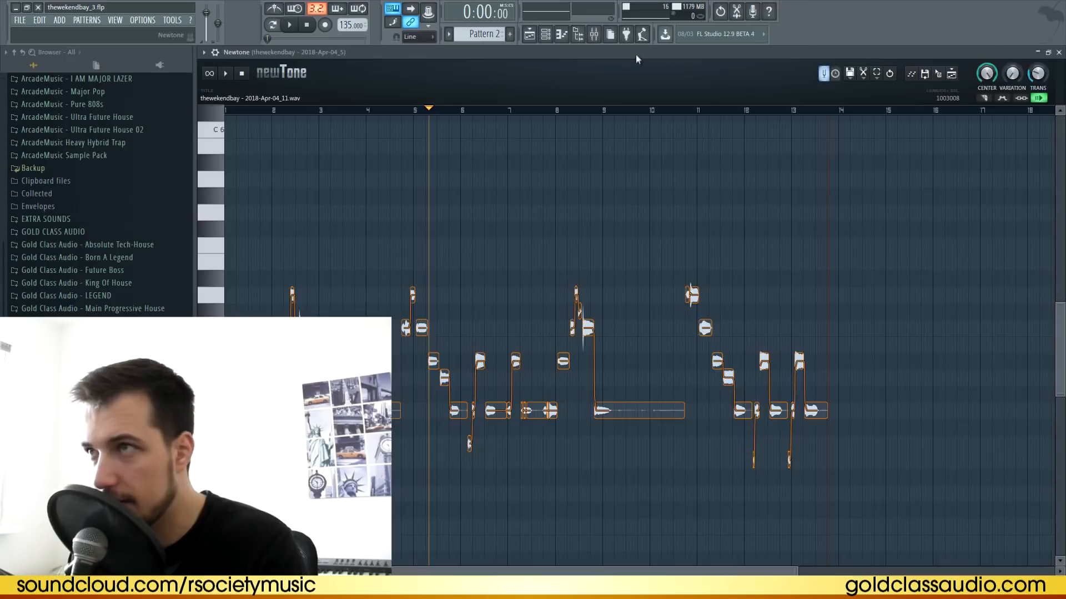
pyautogui.doubleClick(636, 56)
pyautogui.moveTo(799, 189); pyautogui.dragTo(857, 156)
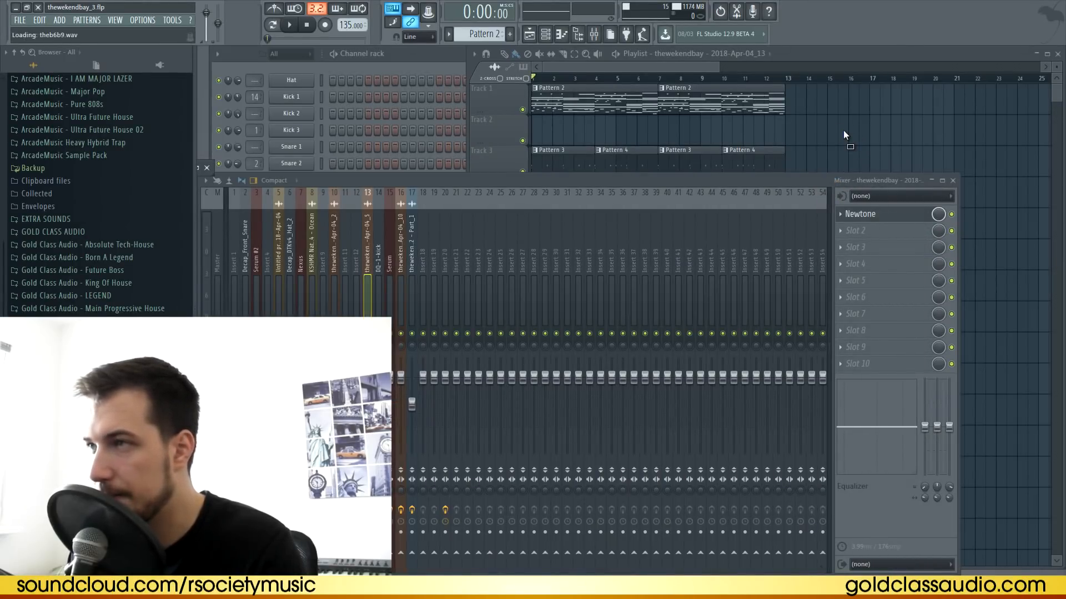
pyautogui.moveTo(844, 135); pyautogui.dragTo(645, 346)
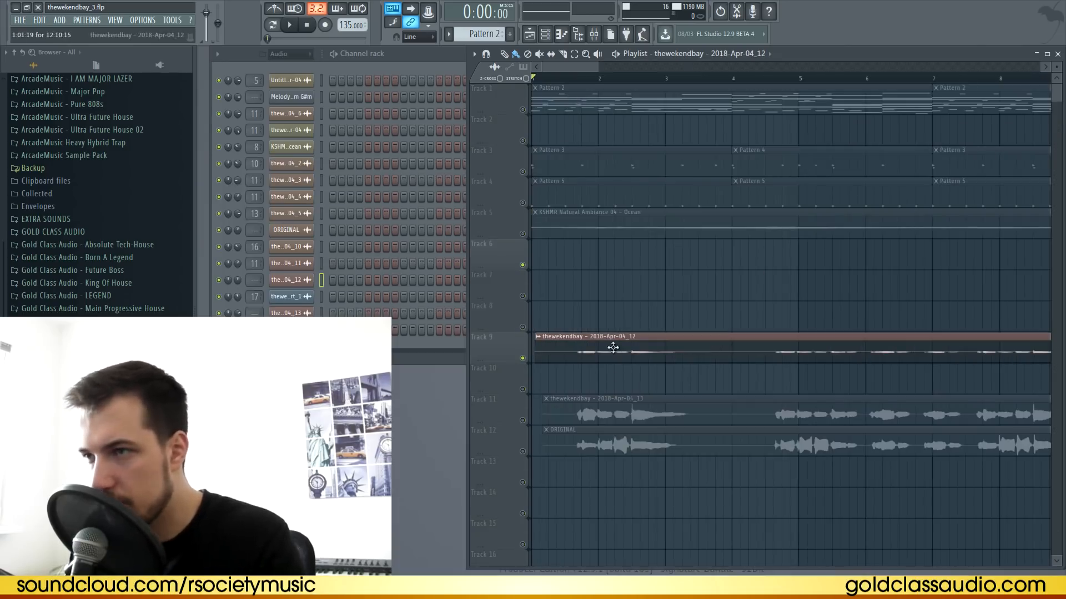
# Step: Normalize the new vocal clip on Track 9 and close its channel settings
pyautogui.doubleClick(614, 342)
pyautogui.click(429, 263)
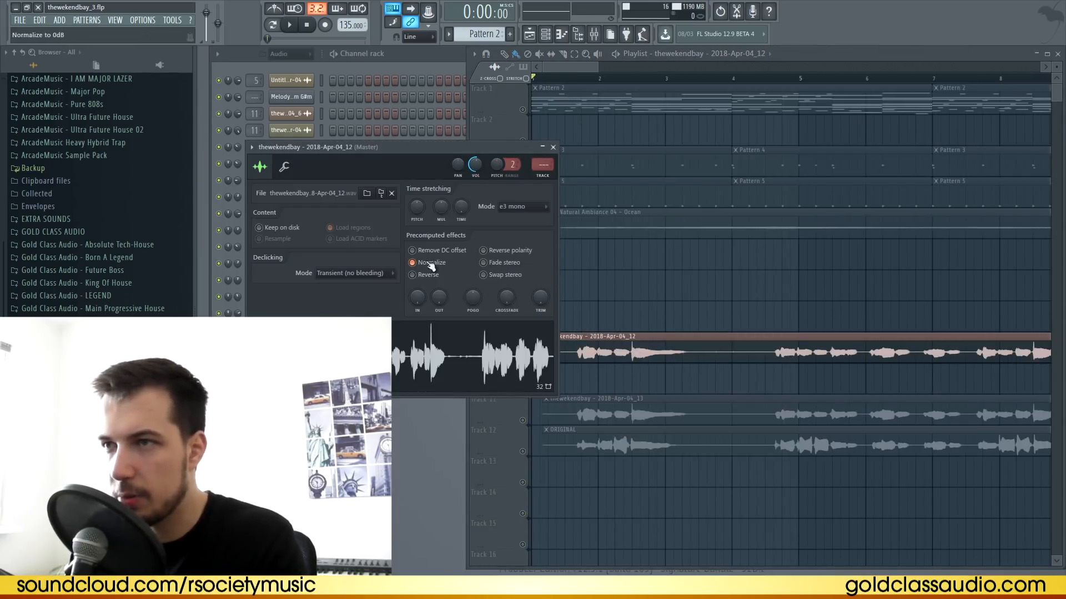
pyautogui.click(554, 147)
# Step: Play the corrected vocal clip on Track 9 and compare it with the ORIGINAL clip on Track 12
pyautogui.click(564, 78)
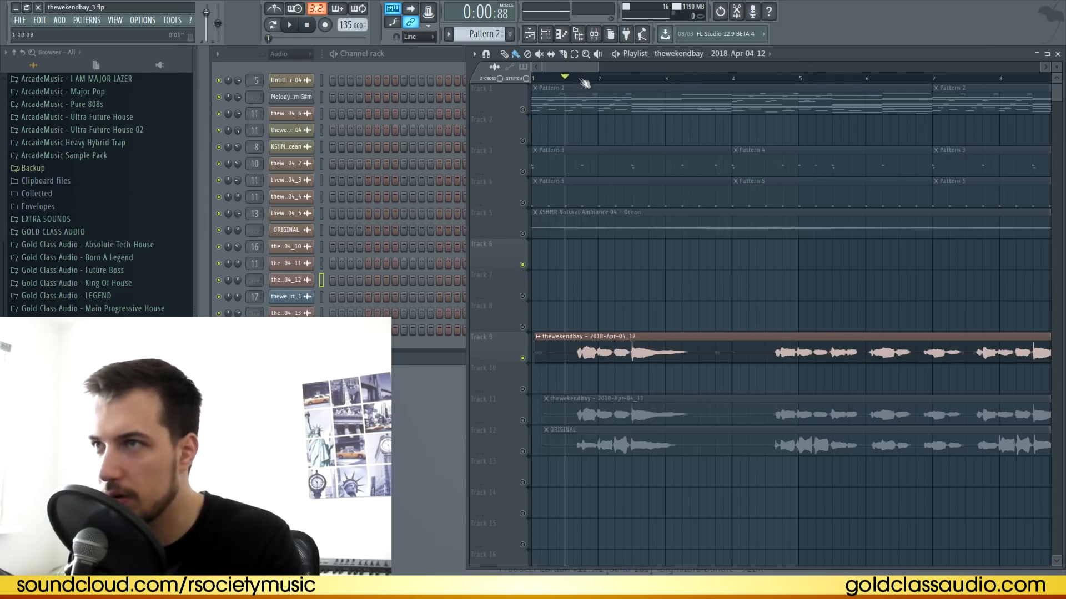
pyautogui.press('space')
pyautogui.scroll(-3, 585, 83)
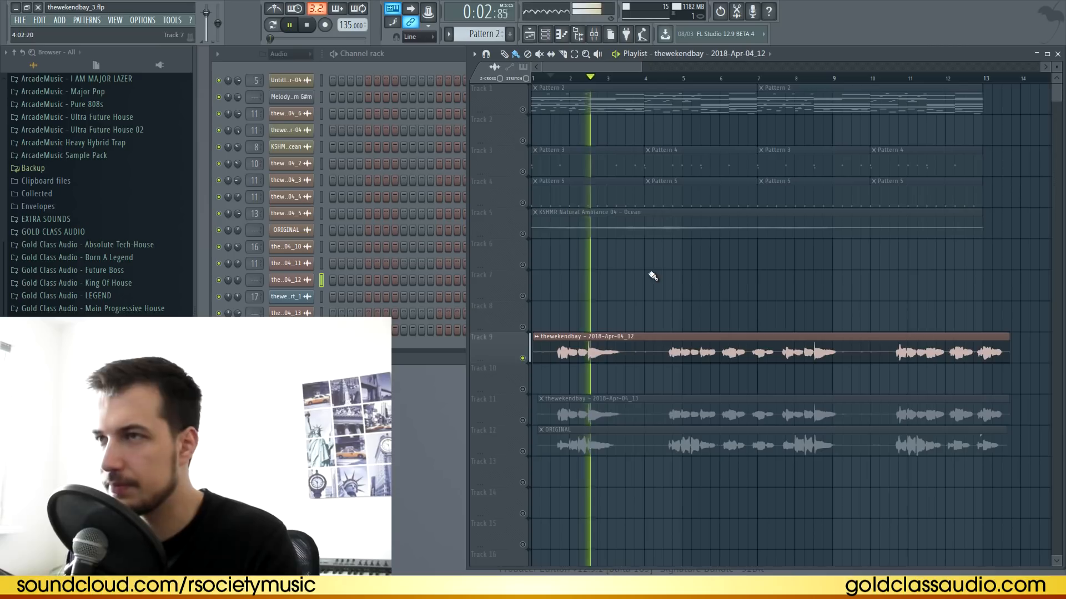
pyautogui.moveTo(600, 66); pyautogui.dragTo(630, 69)
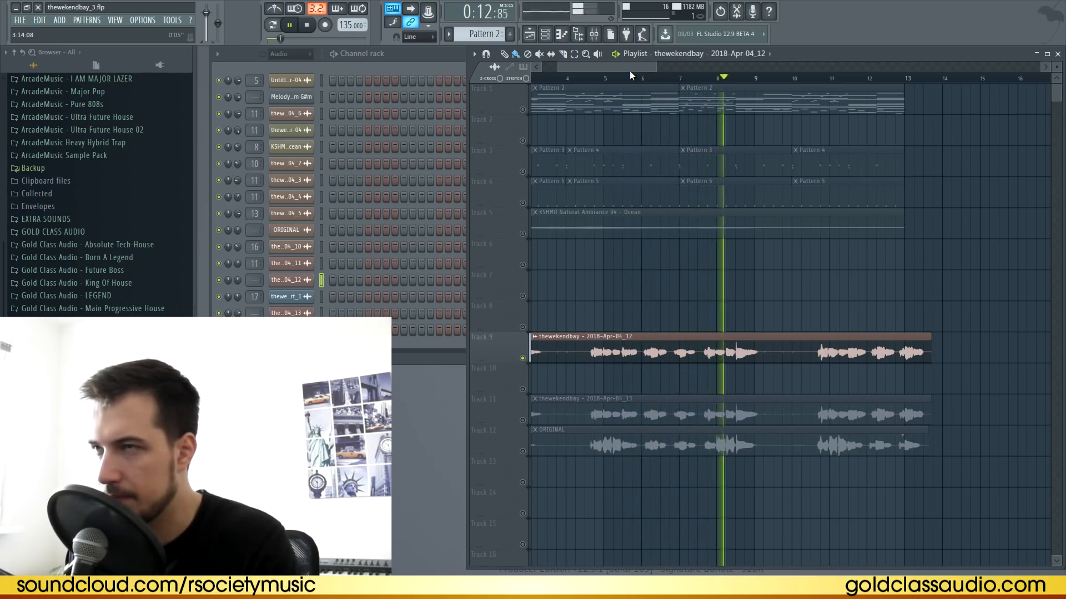
pyautogui.press('space')
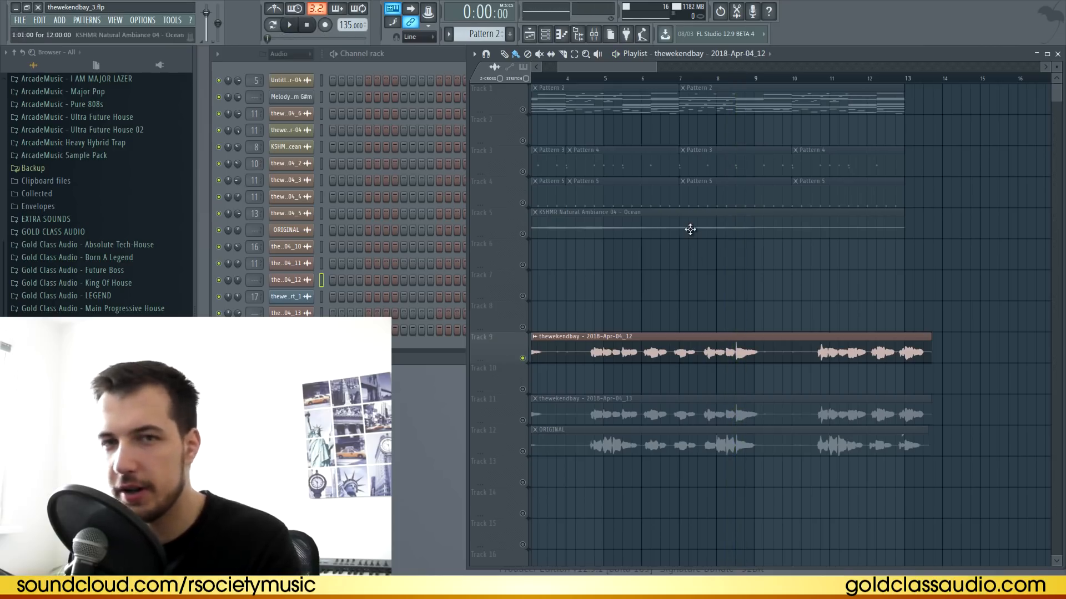
pyautogui.moveTo(585, 67); pyautogui.dragTo(567, 70)
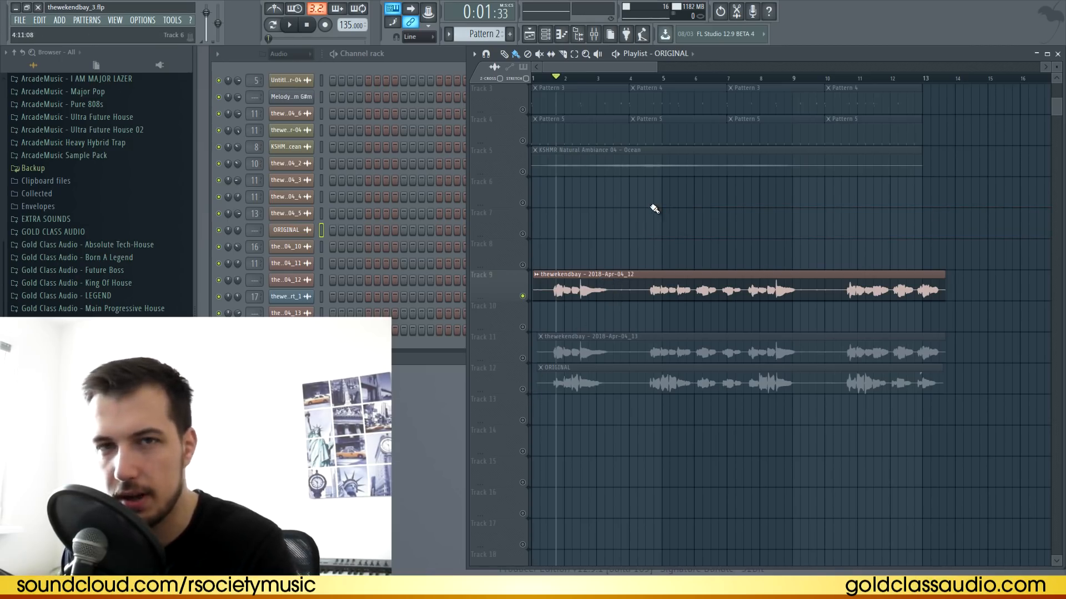
pyautogui.click(550, 391)
pyautogui.press('space')
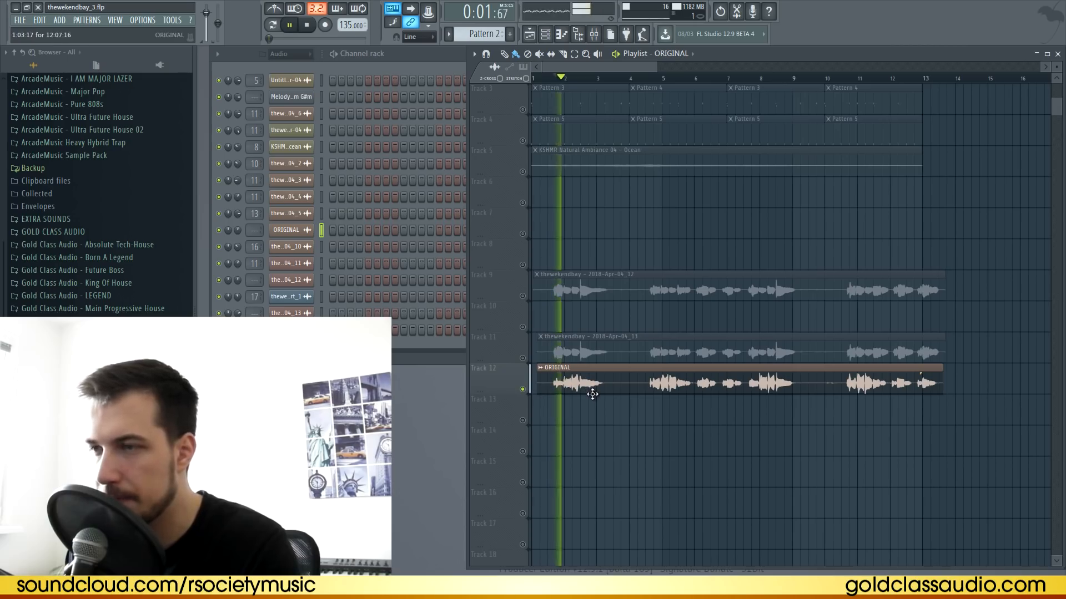
pyautogui.click(308, 26)
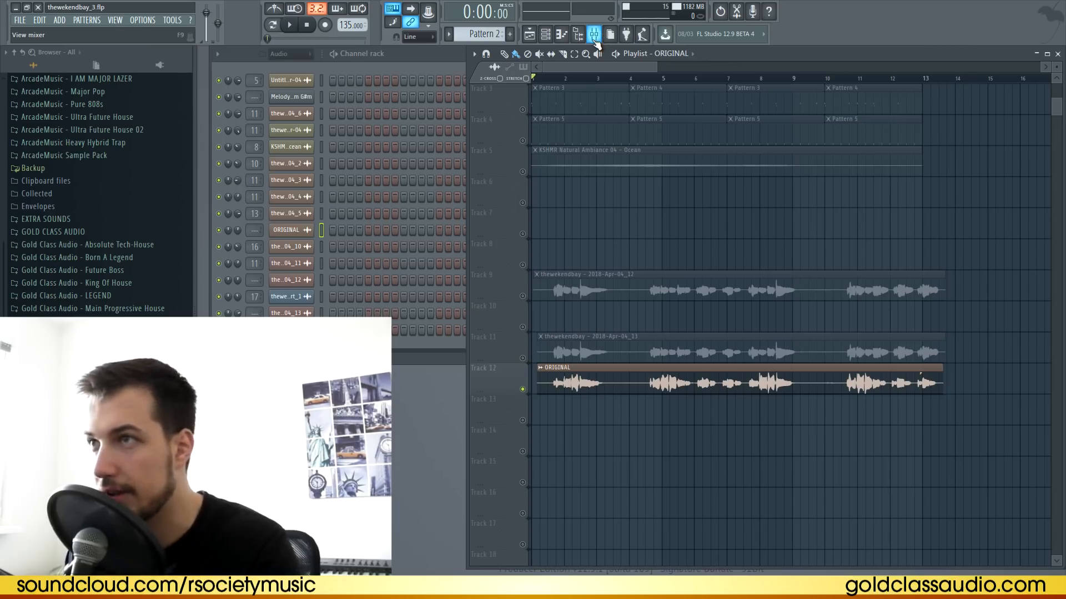
# Step: Load the ORIGINAL clip's waveform into Newtone on mixer insert 20 and maximize the Newtone window
pyautogui.click(594, 34)
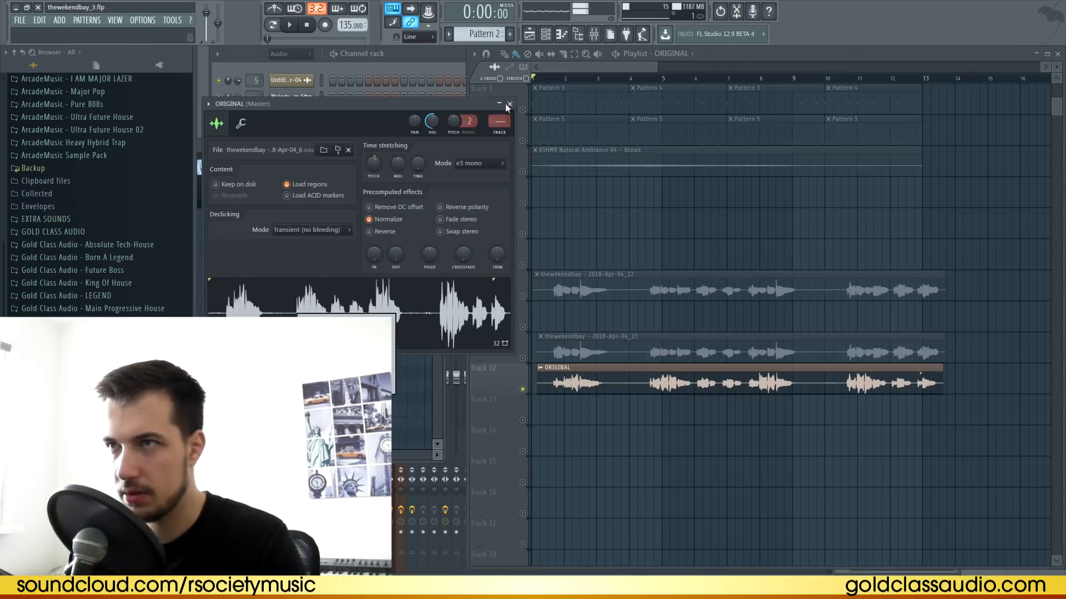
pyautogui.click(510, 104)
pyautogui.doubleClick(348, 145)
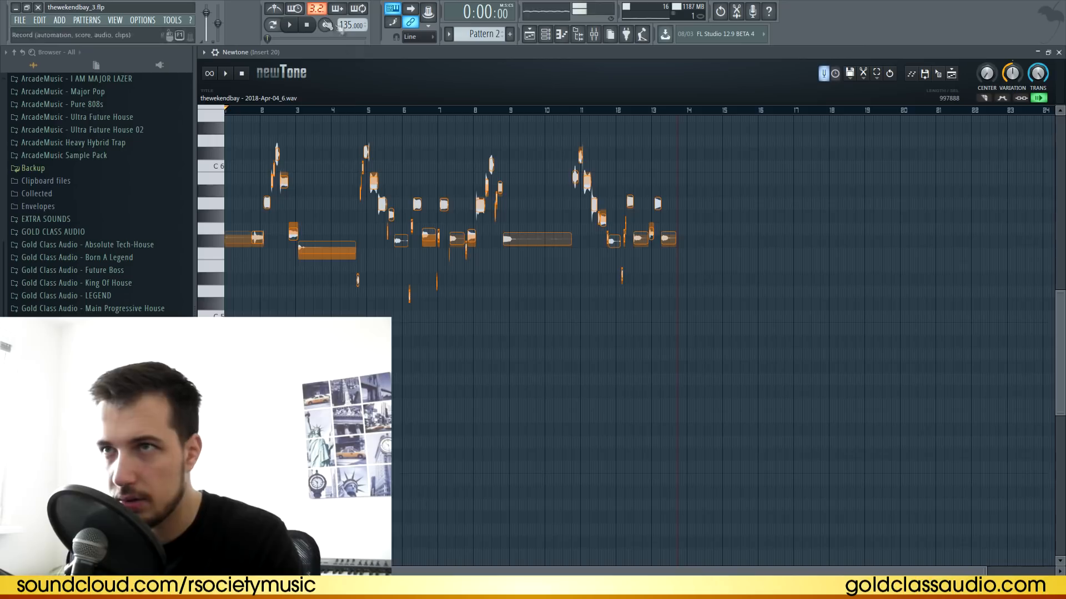
# Step: Set Newtone's Center to maximum and Variation to minimum, and choose F# minor as the snapping scale
pyautogui.scroll(5, 350, 268)
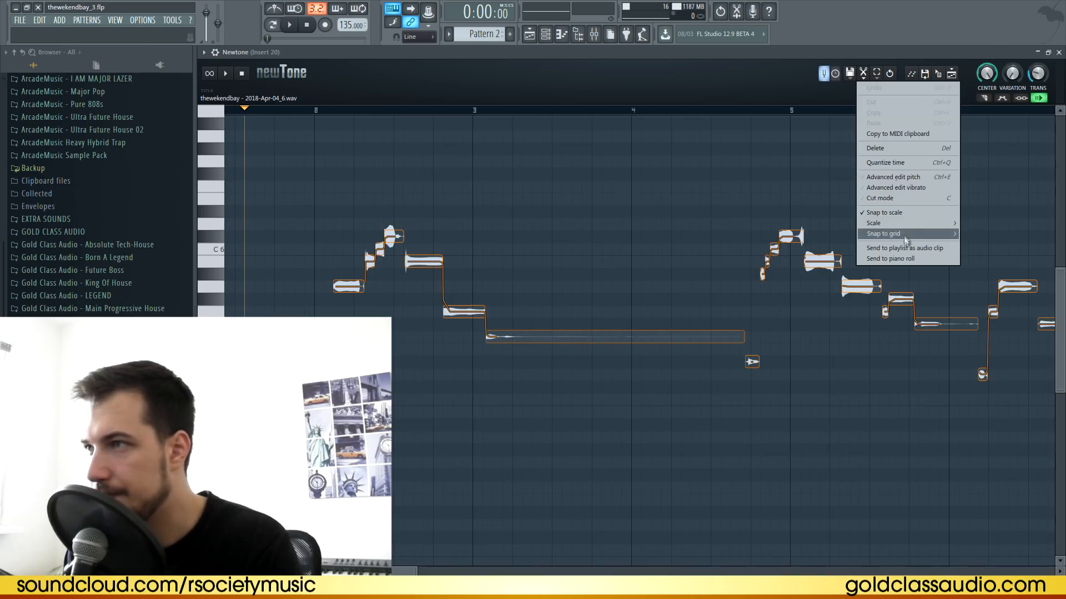
pyautogui.moveTo(901, 222)
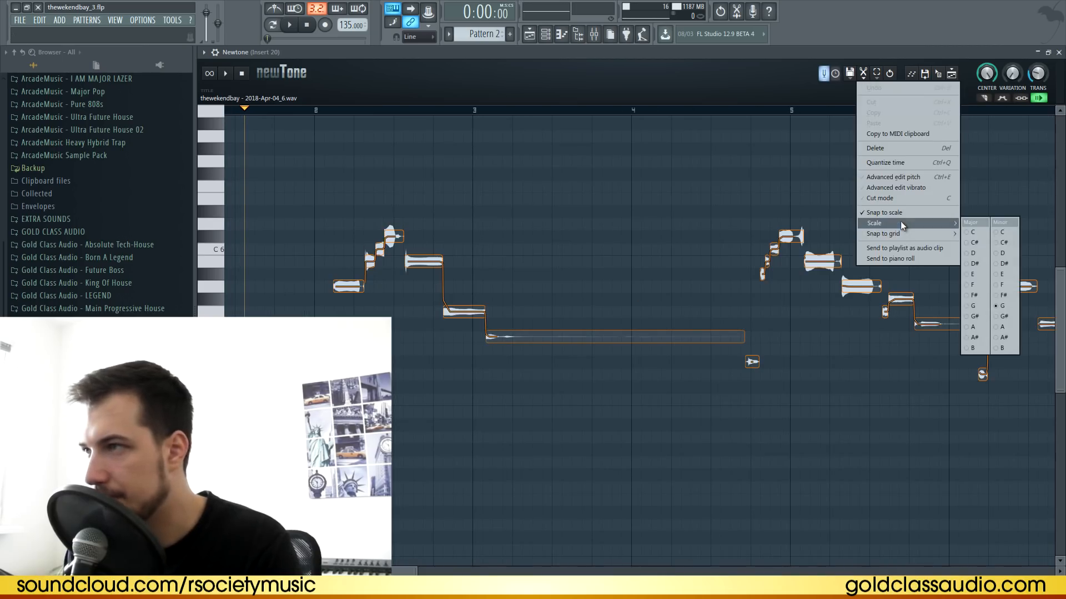
pyautogui.click(1005, 295)
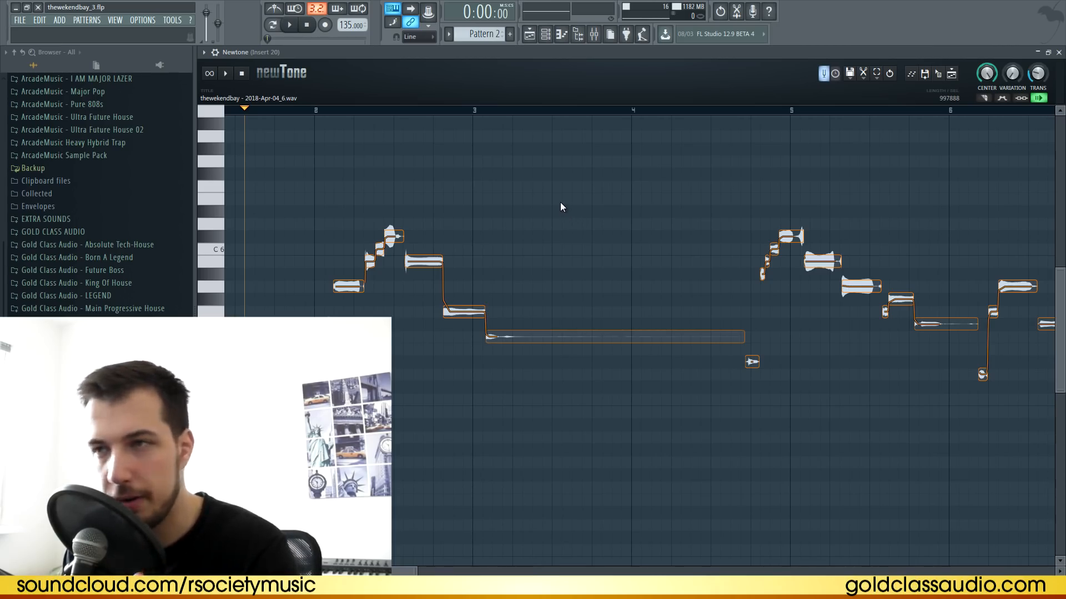
pyautogui.click(864, 78)
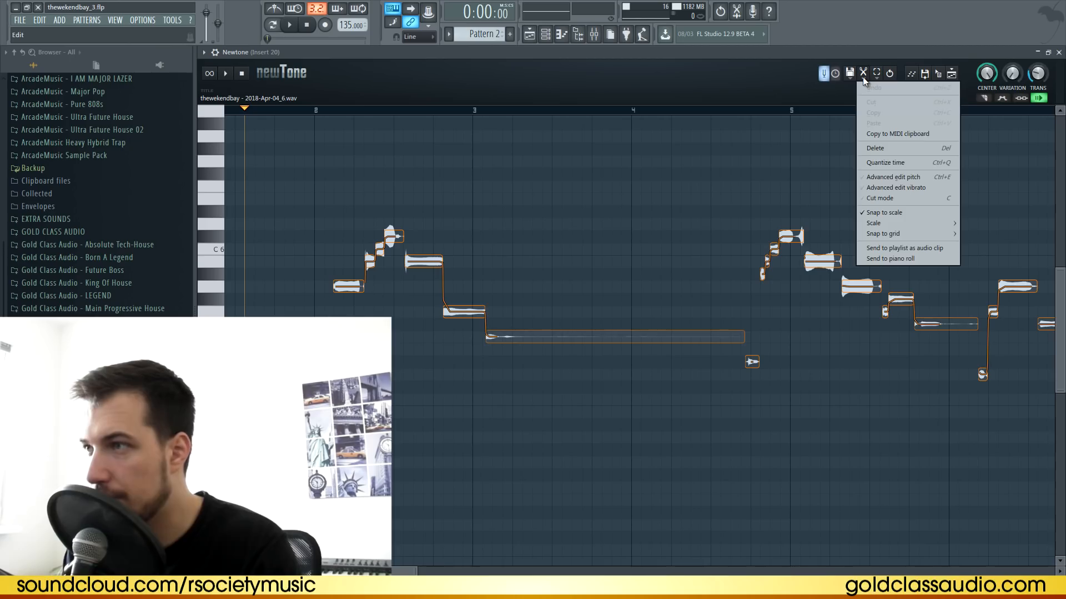
pyautogui.click(864, 78)
# Step: Move the two low notes around bar 3 to F#5, raise the short C6 note after bar 2 to C#6, and play back the phrase
pyautogui.click(337, 113)
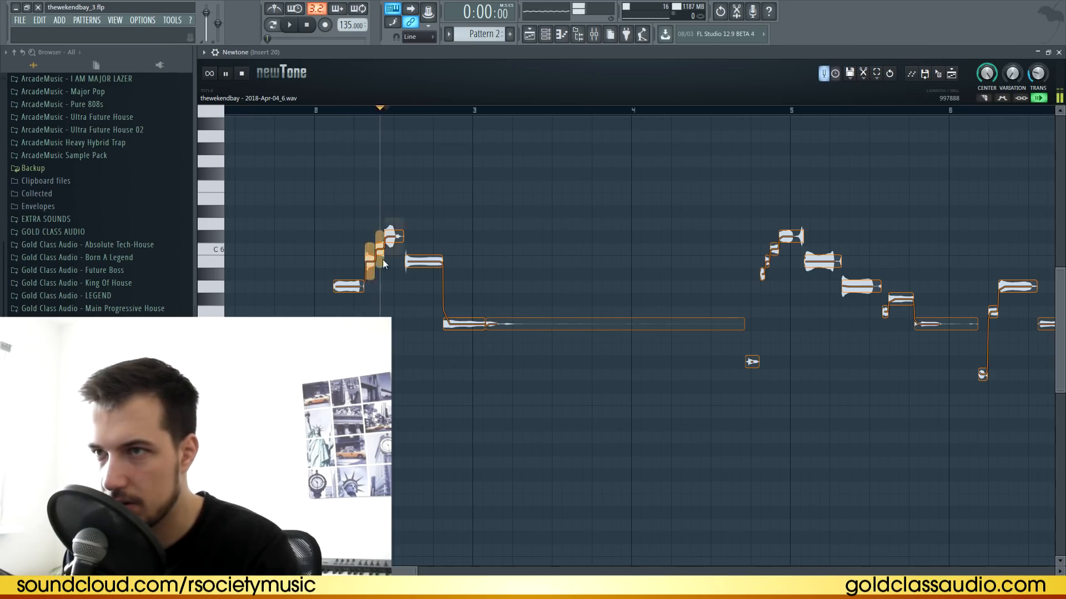
pyautogui.moveTo(380, 249); pyautogui.dragTo(378, 244)
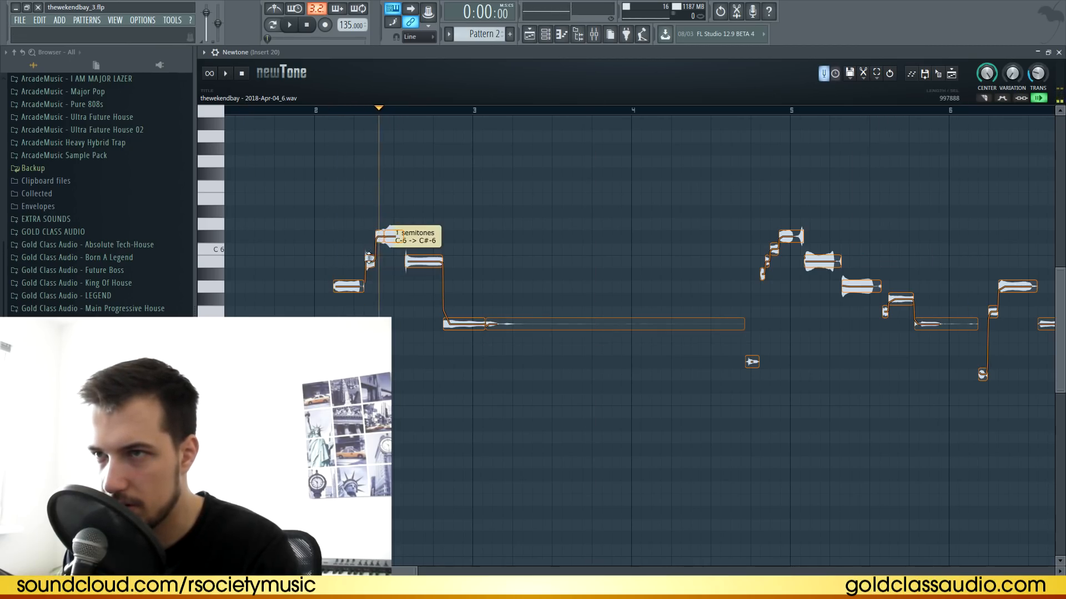
pyautogui.click(338, 109)
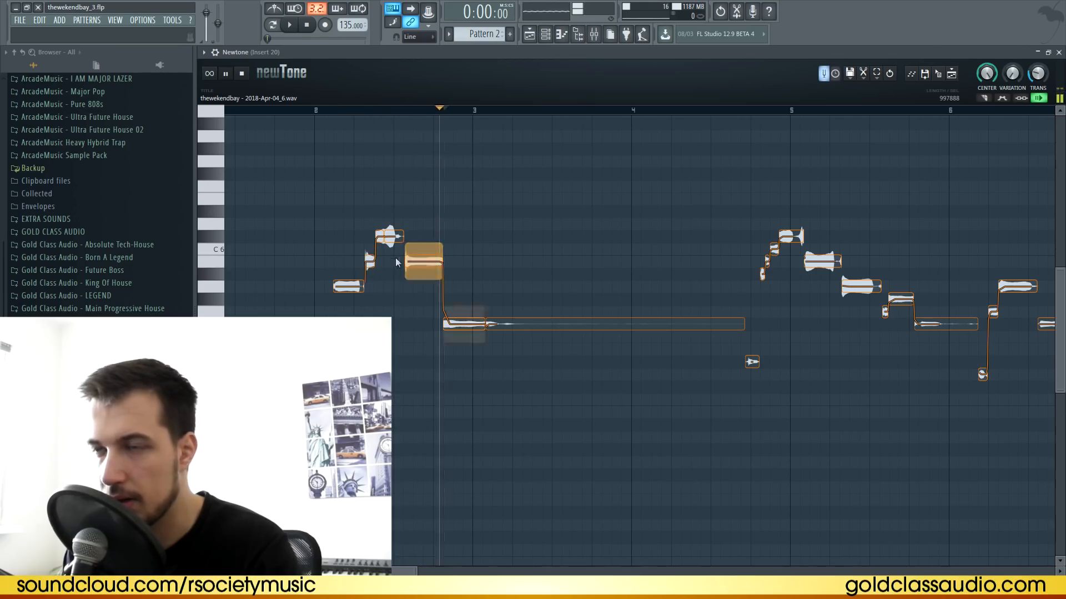
pyautogui.press('space')
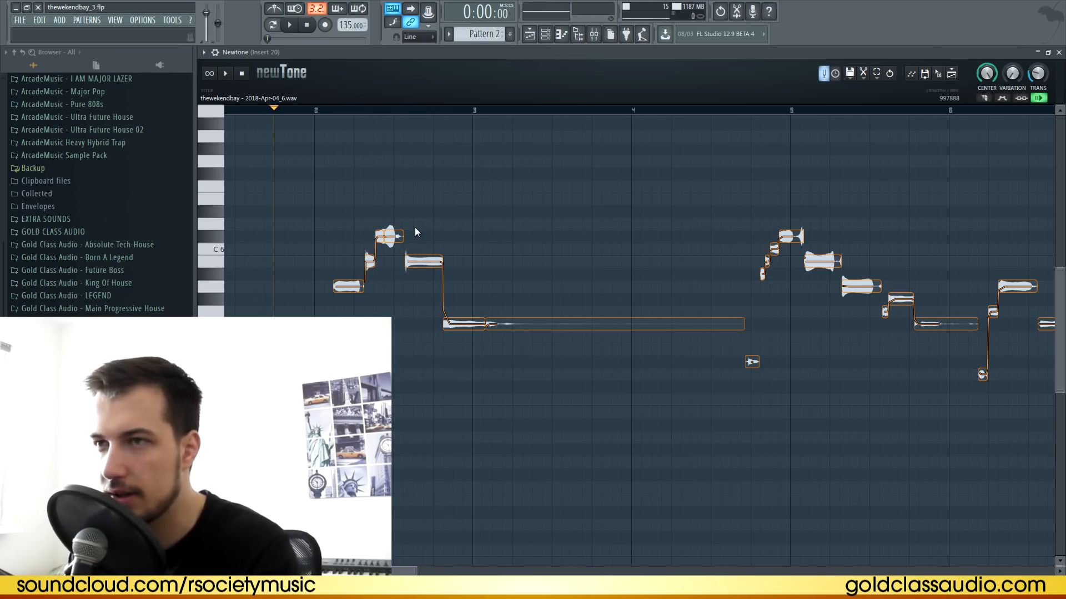
# Step: Play the thewekendbay - 2018-Apr-04_10 vocal clip on Track 10 from just after the start of bar 1
pyautogui.scroll(1, 415, 228)
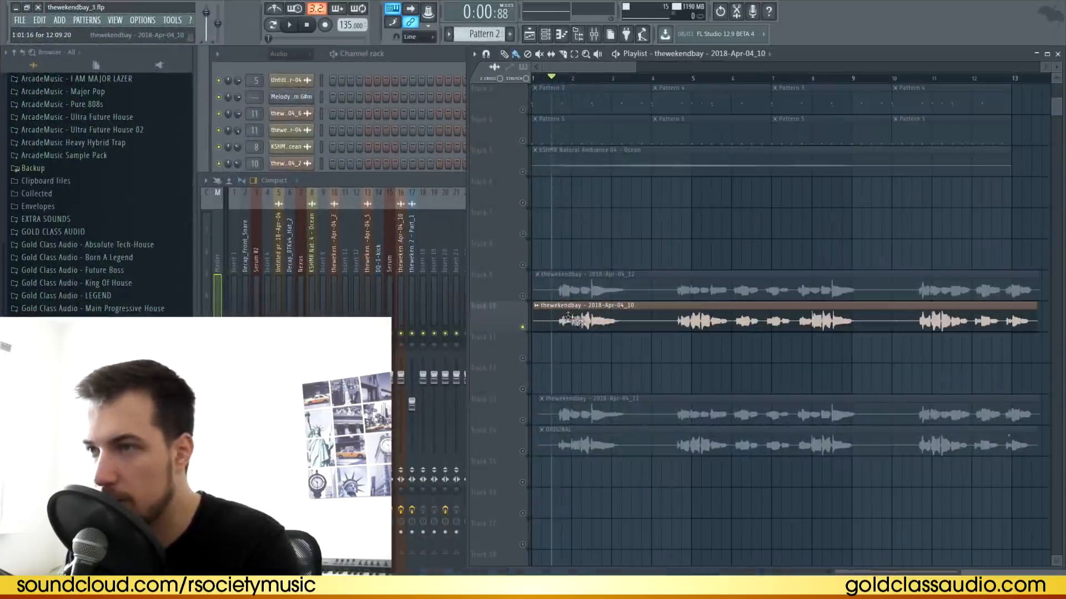
pyautogui.press('space')
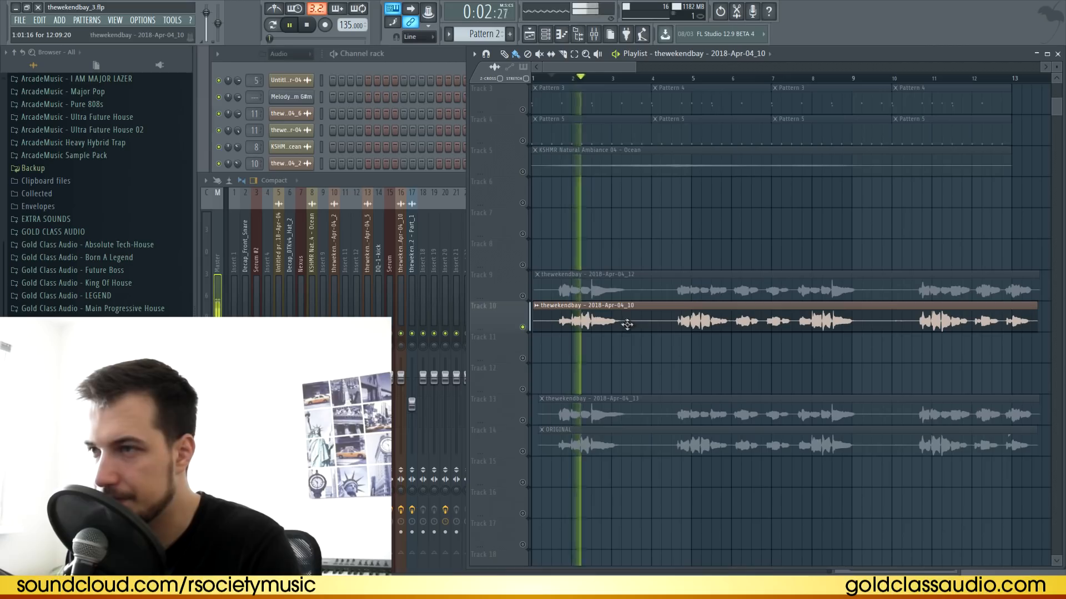
pyautogui.press('space')
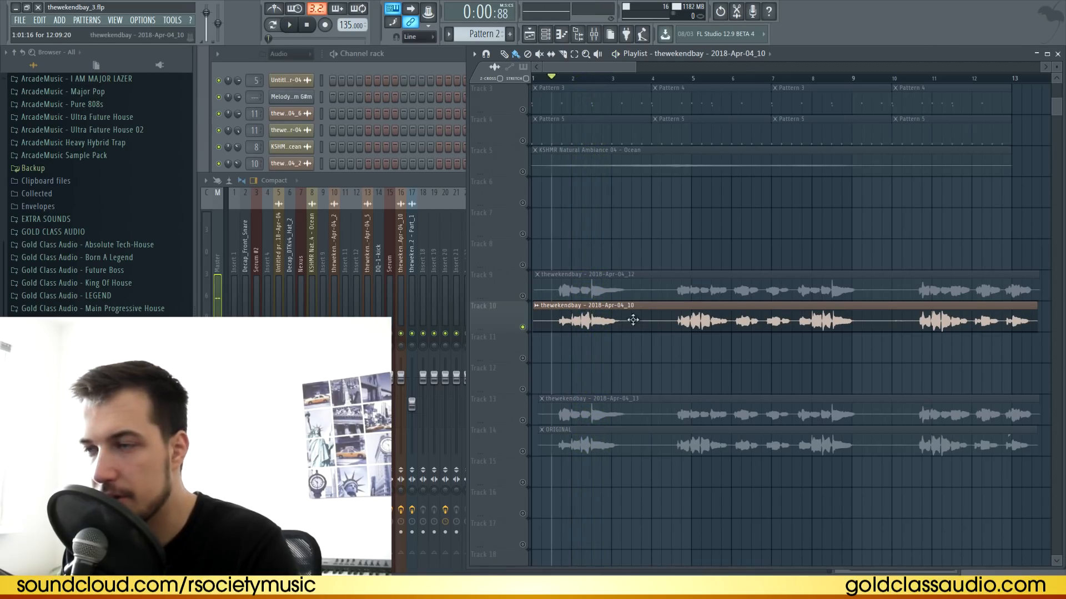
# Step: Set the Track 10 vocal clip's time stretching mode to e3 mono and adjust its stretching pitch slightly
pyautogui.doubleClick(594, 321)
pyautogui.click(493, 179)
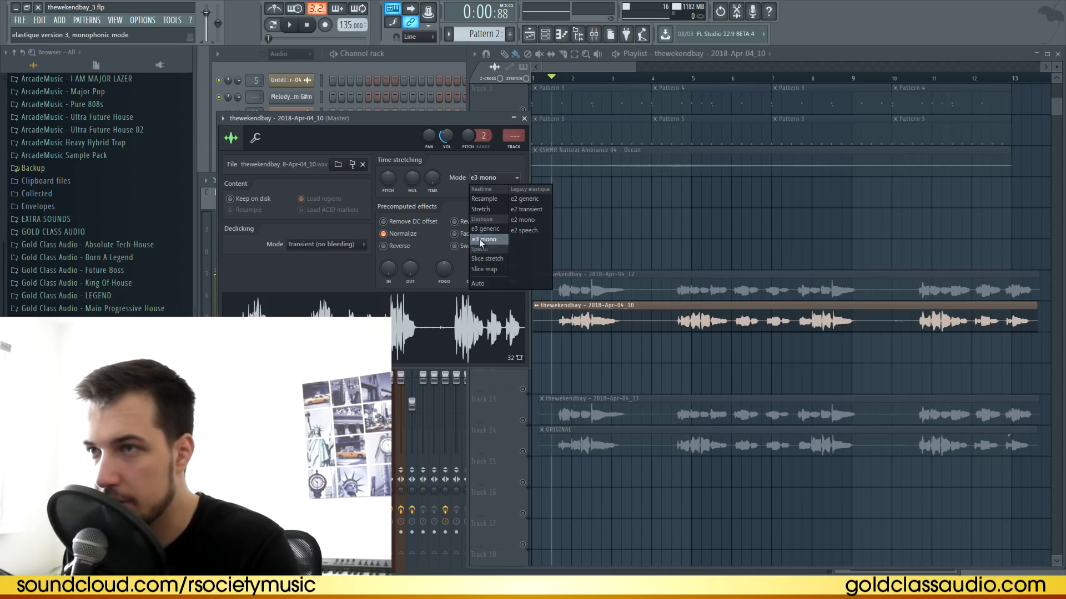
pyautogui.click(487, 240)
pyautogui.moveTo(388, 181); pyautogui.dragTo(389, 178)
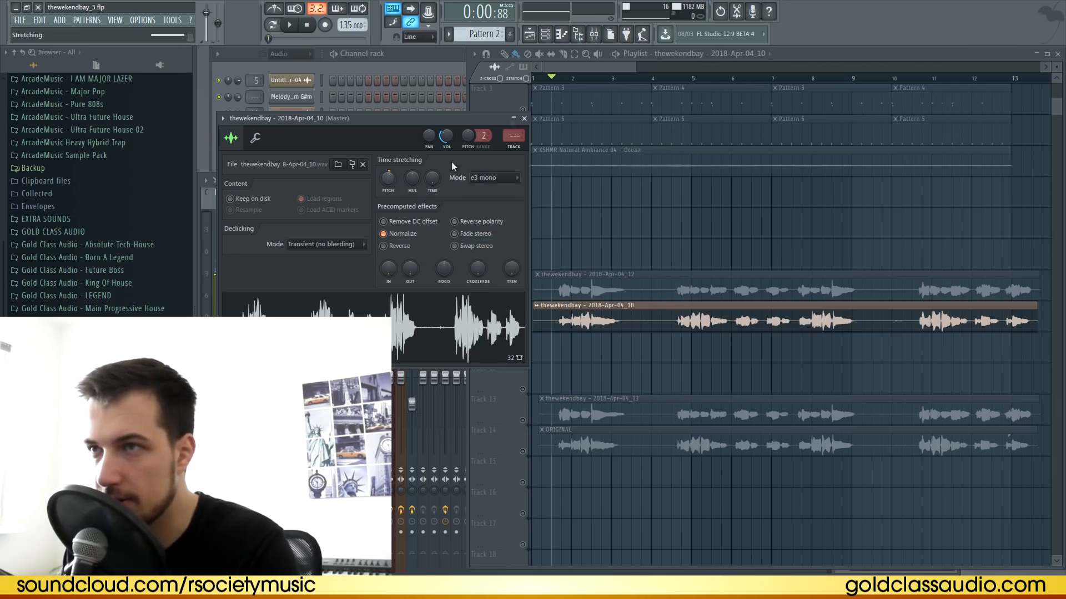
pyautogui.click(524, 118)
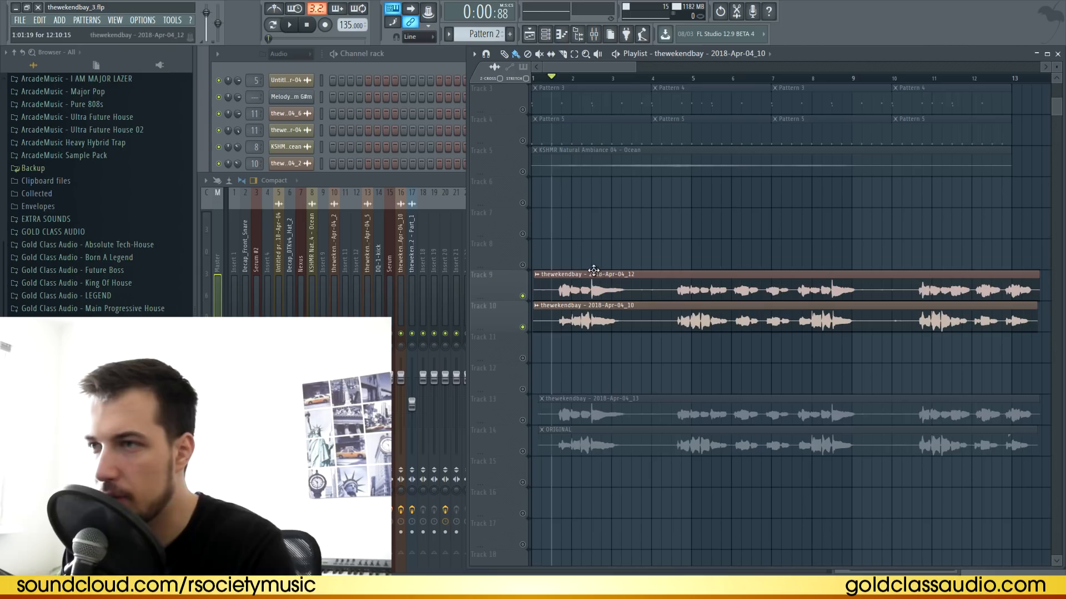
# Step: Play the vocals on Tracks 9 and 10 together, and solo Tracks 13 and 14 to play them for comparison
pyautogui.press('space')
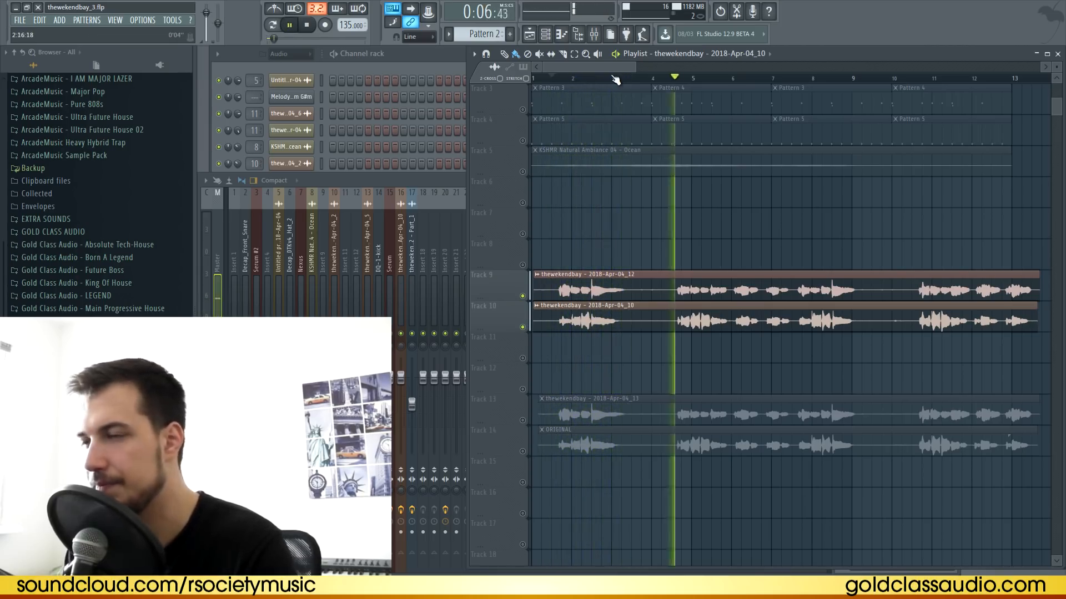
pyautogui.press('space')
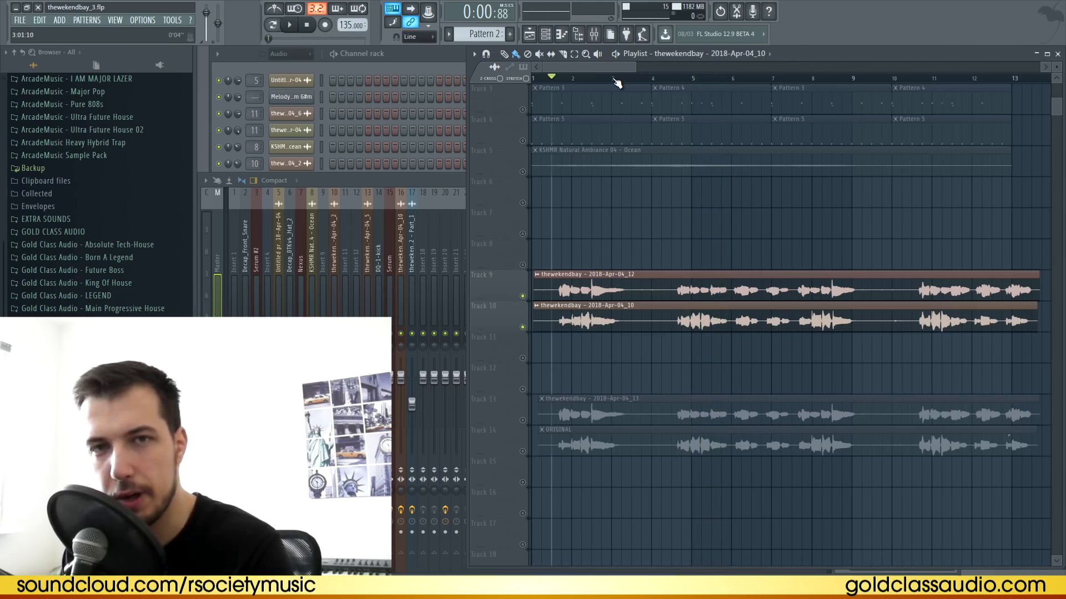
pyautogui.click(523, 421)
pyautogui.rightClick(522, 452)
pyautogui.click(522, 421)
pyautogui.press('space')
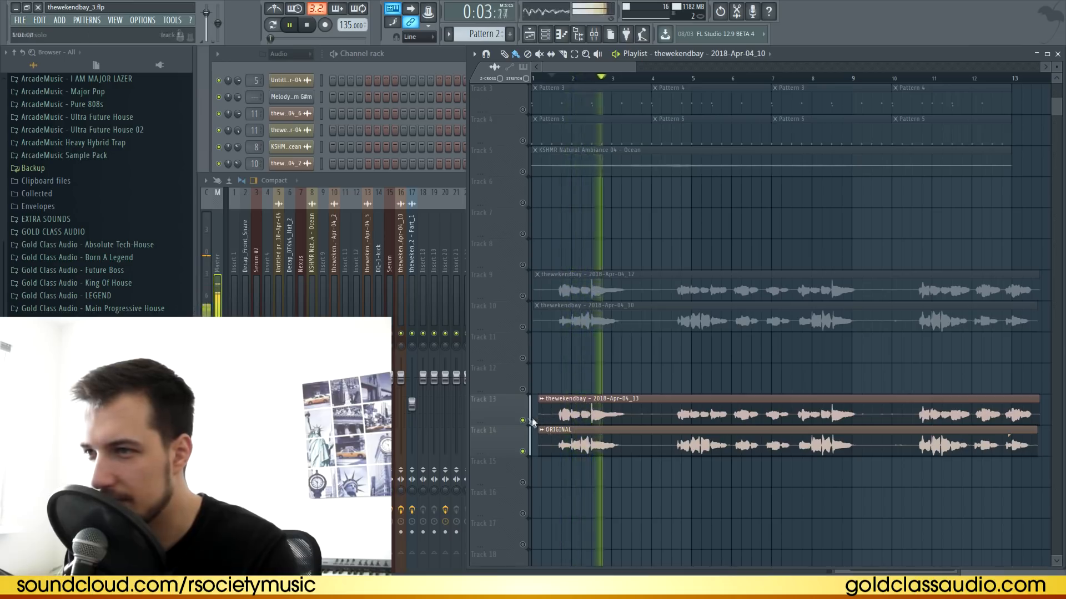
pyautogui.press('space')
# Step: Solo Track 10 and unmute Track 9 so only these two vocal tracks are audible
pyautogui.rightClick(522, 327)
pyautogui.rightClick(524, 327)
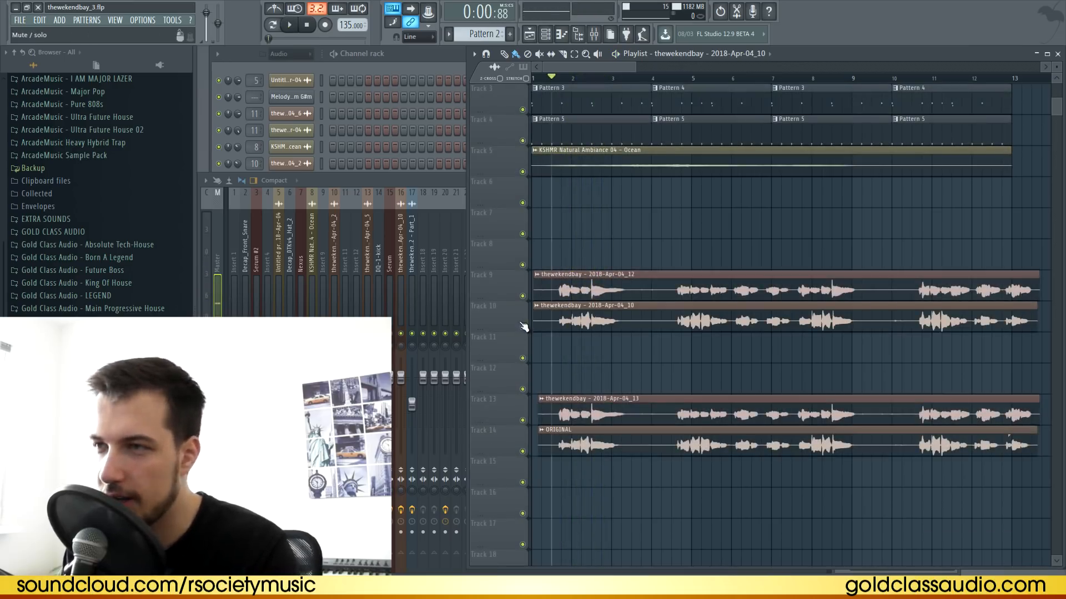
pyautogui.rightClick(523, 327)
pyautogui.click(523, 297)
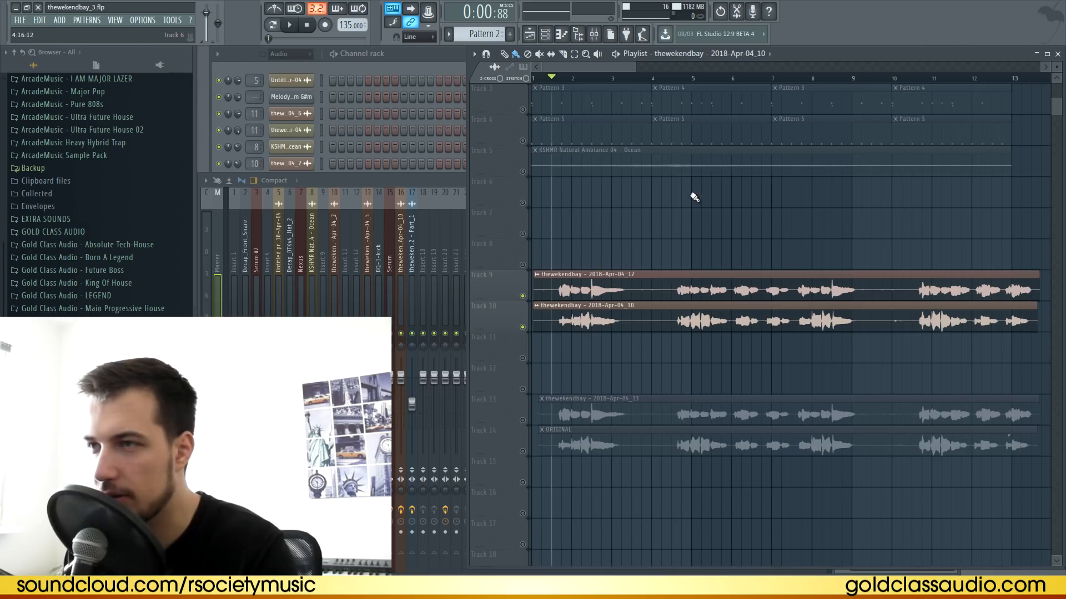
# Step: Inspect the thewekendbay - 2018-Apr-04_12 clip's sampler settings and play it alone with only the first EQ active on mixer insert 11
pyautogui.doubleClick(626, 274)
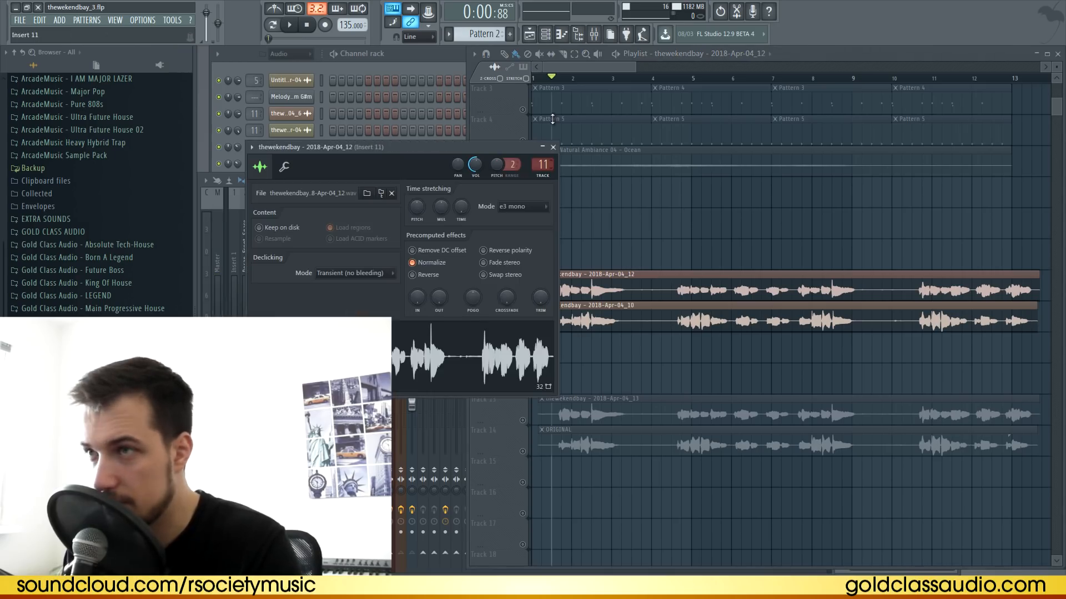
pyautogui.click(553, 148)
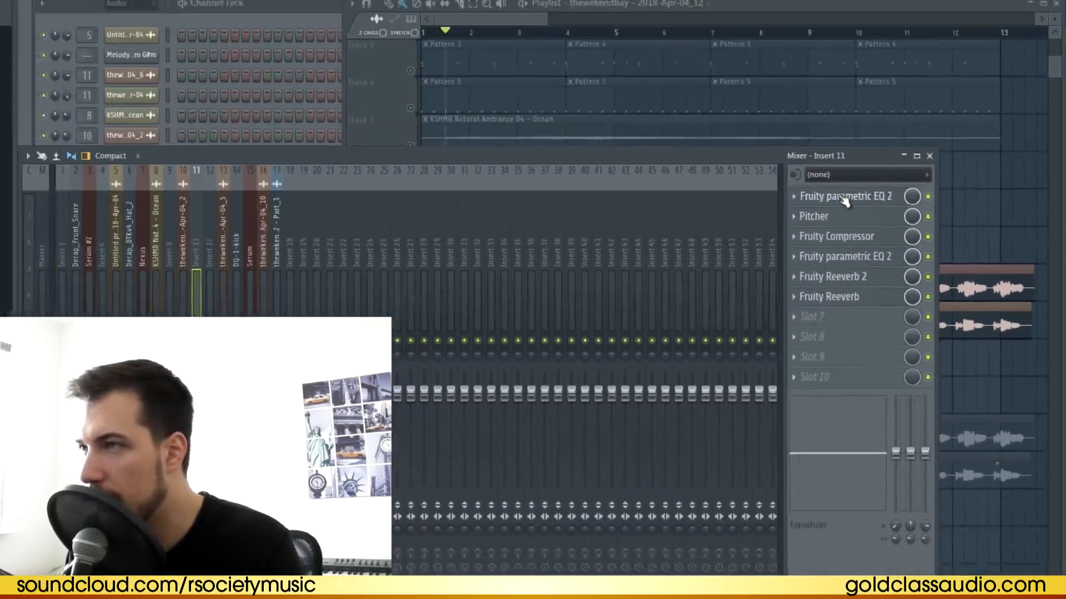
pyautogui.click(572, 78)
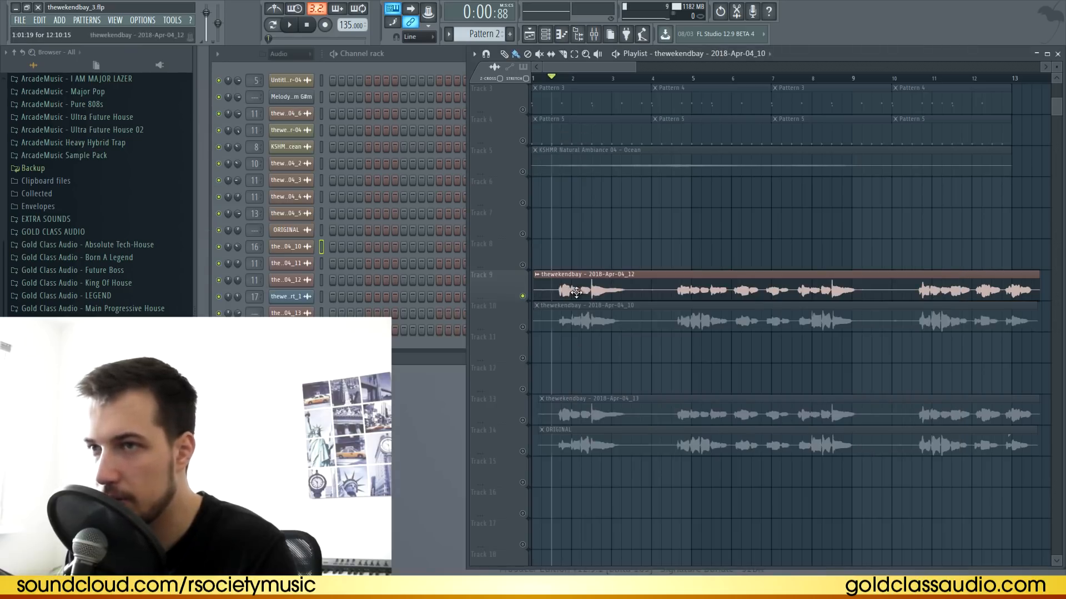
pyautogui.press('space')
pyautogui.press('F9')
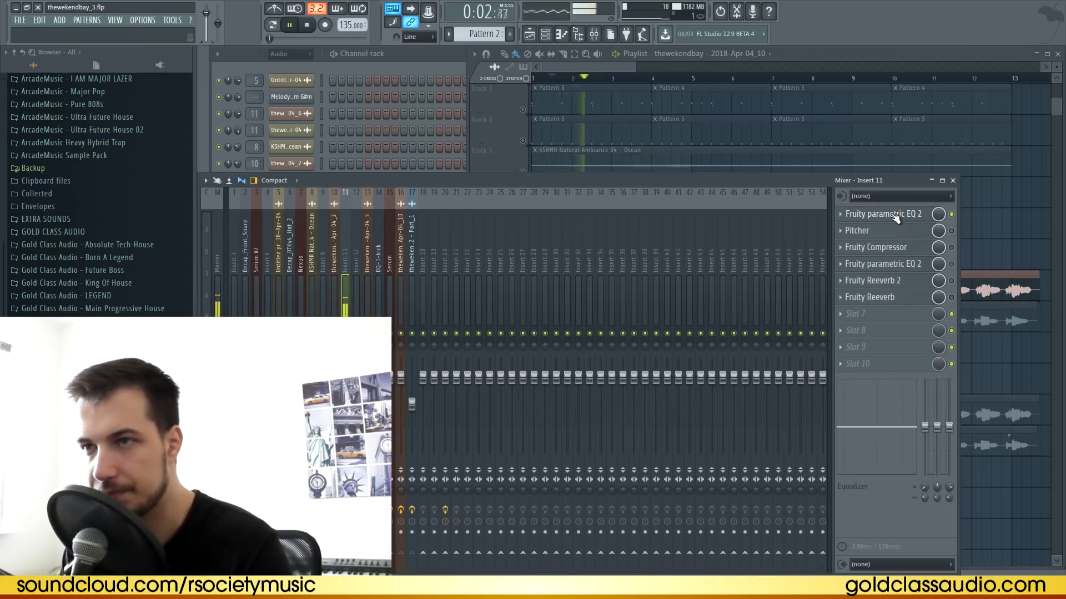
pyautogui.press('space')
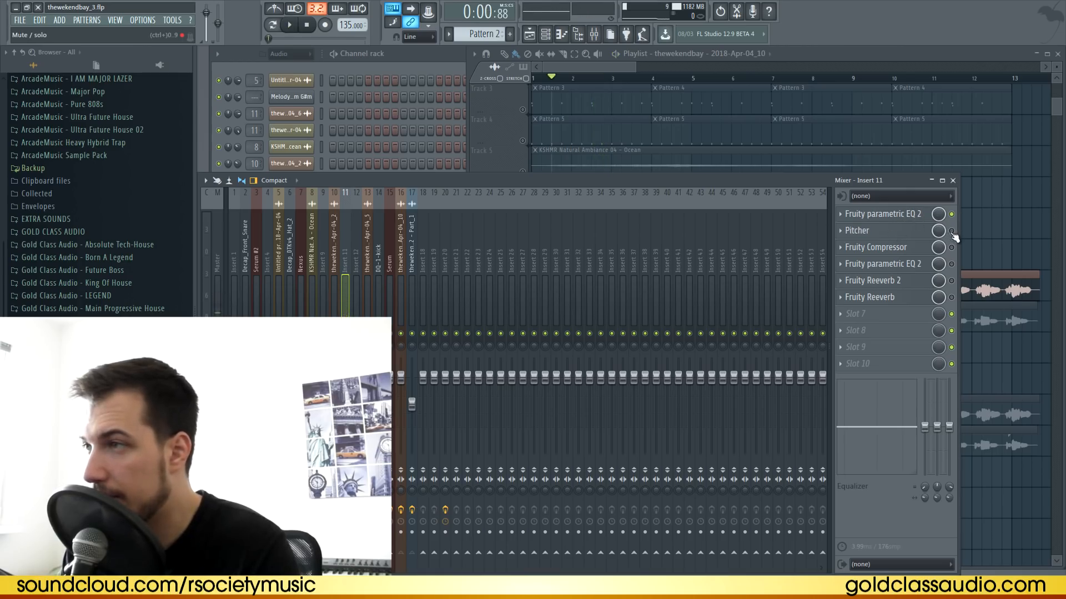
# Step: Enable Pitcher and Fruity Compressor on mixer insert 11 and inspect the settings of each
pyautogui.click(952, 231)
pyautogui.click(888, 231)
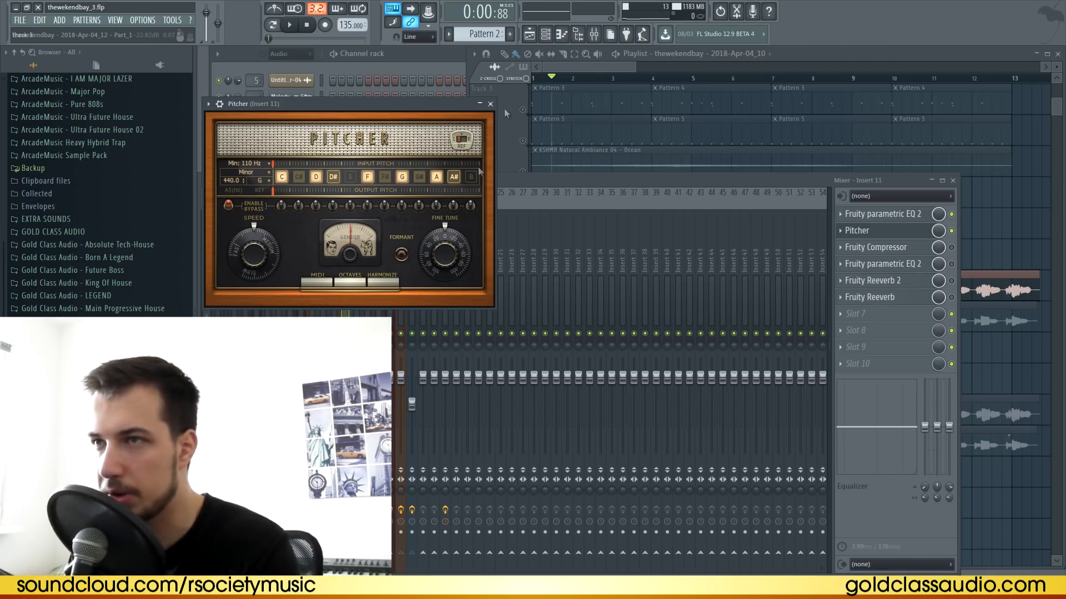
pyautogui.click(490, 104)
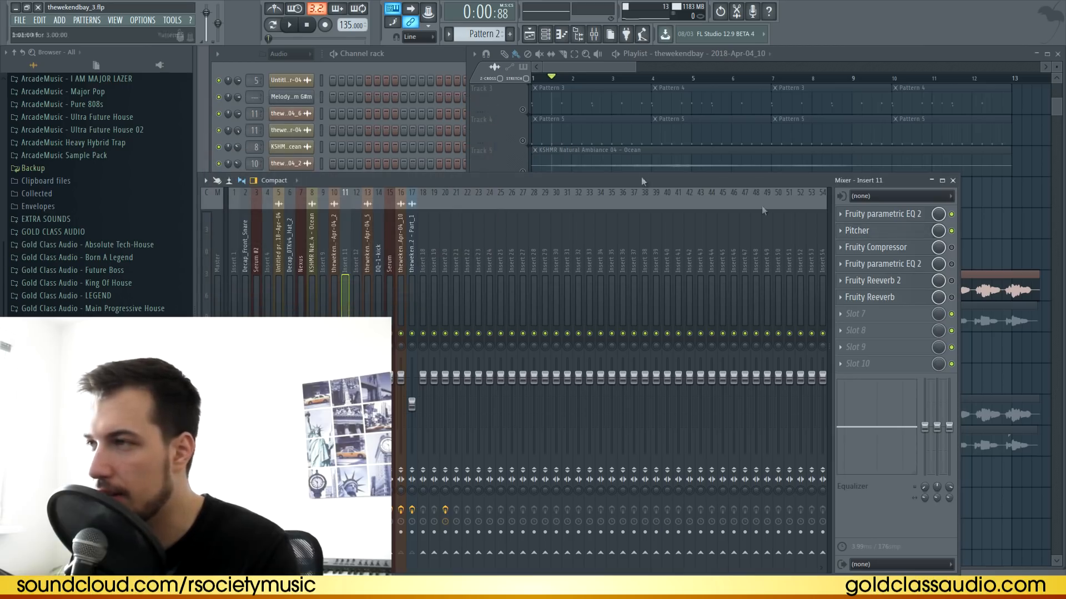
pyautogui.click(951, 248)
pyautogui.click(888, 247)
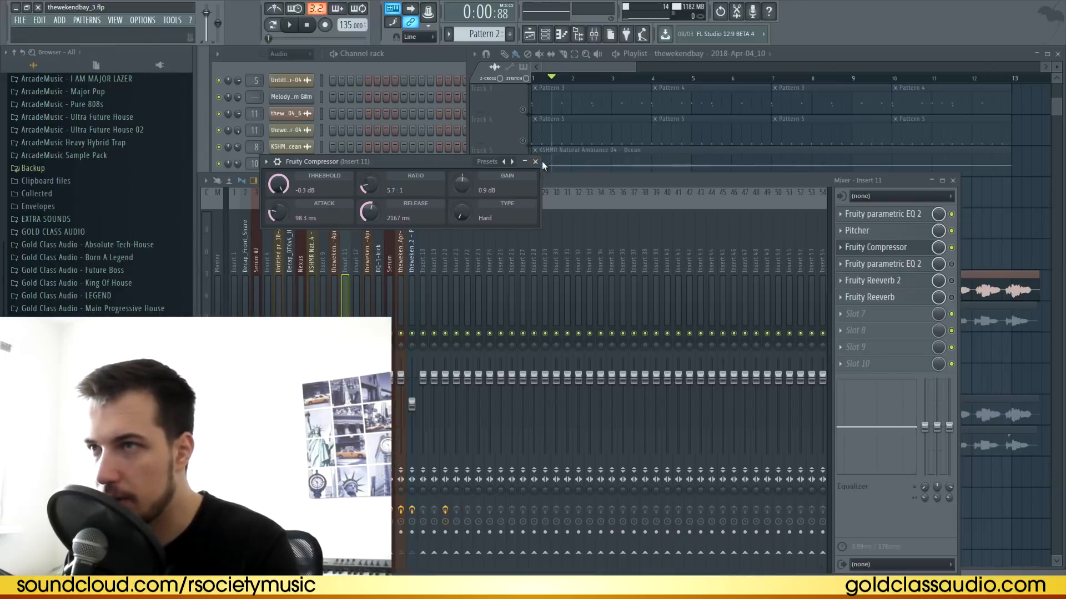
pyautogui.click(535, 162)
# Step: Enable the second Fruity parametric EQ 2 on insert 11 and play the Track 9 vocal, toggling the EQ to compare
pyautogui.click(880, 264)
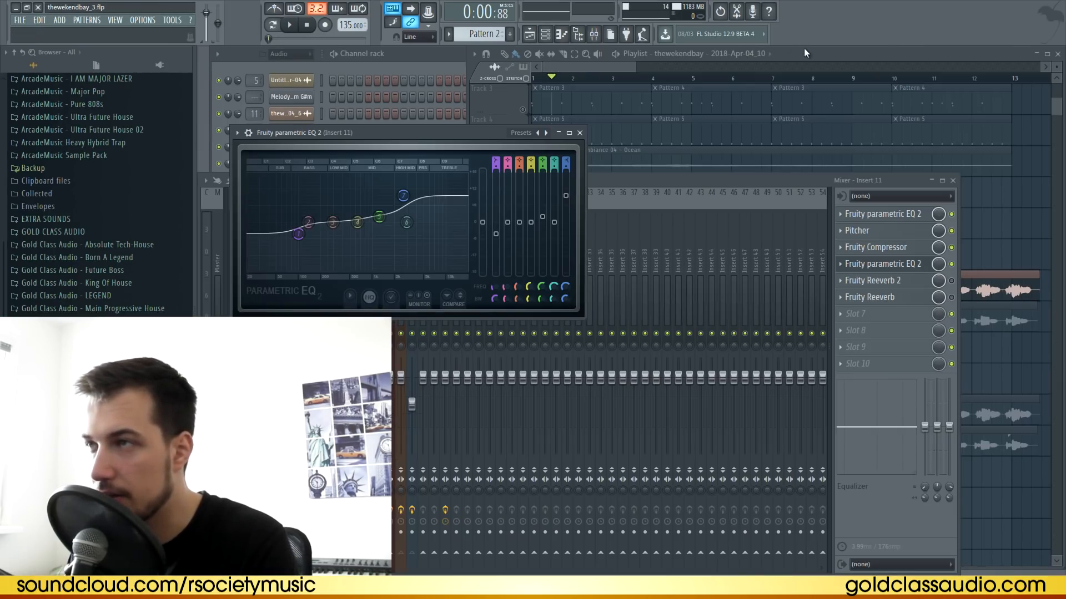
pyautogui.click(805, 51)
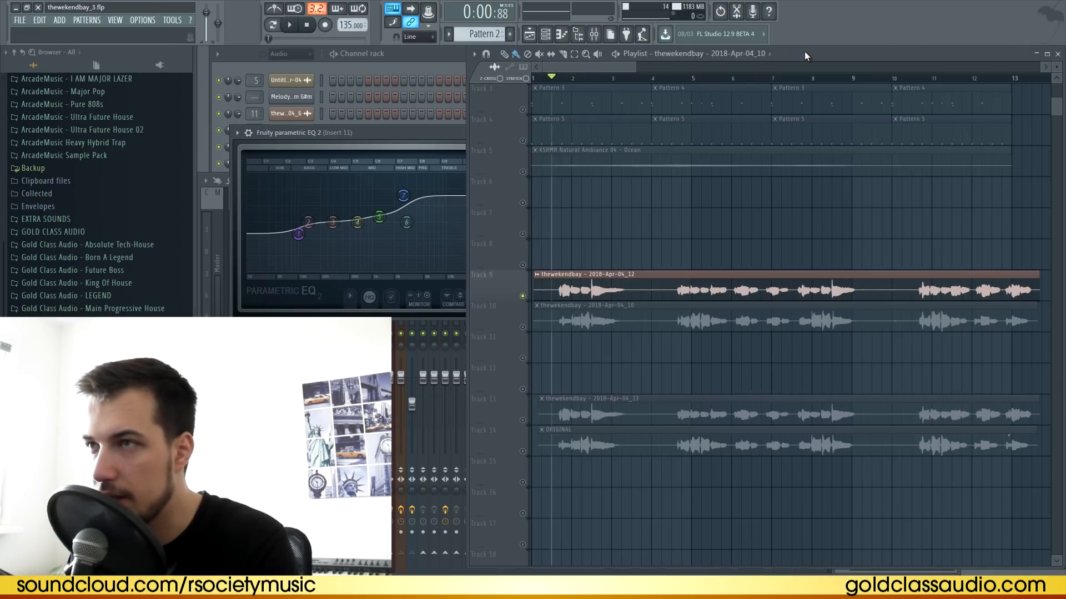
pyautogui.press('space')
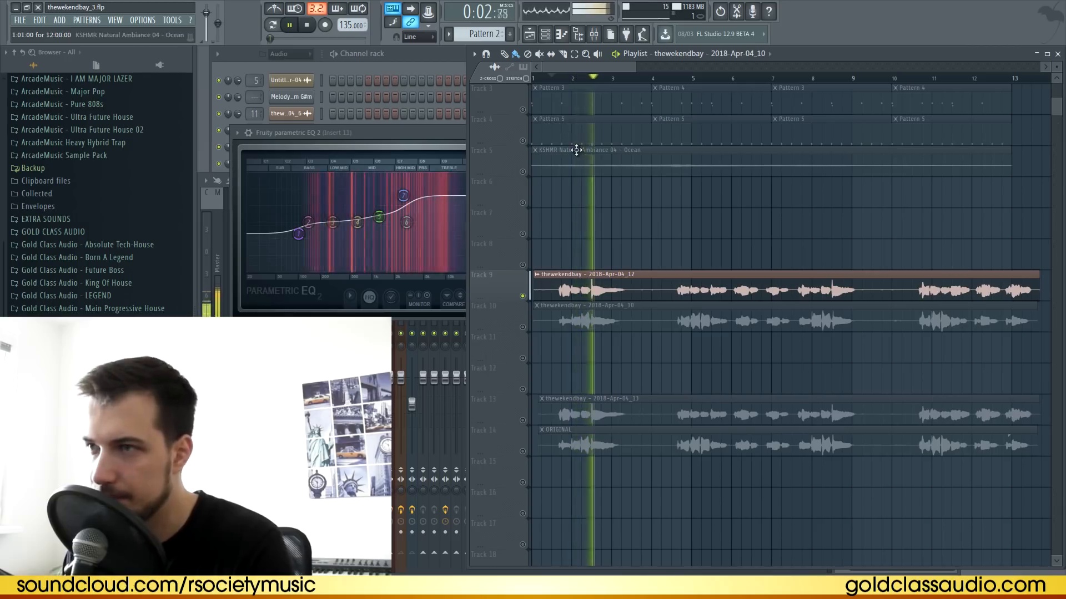
pyautogui.press('F9')
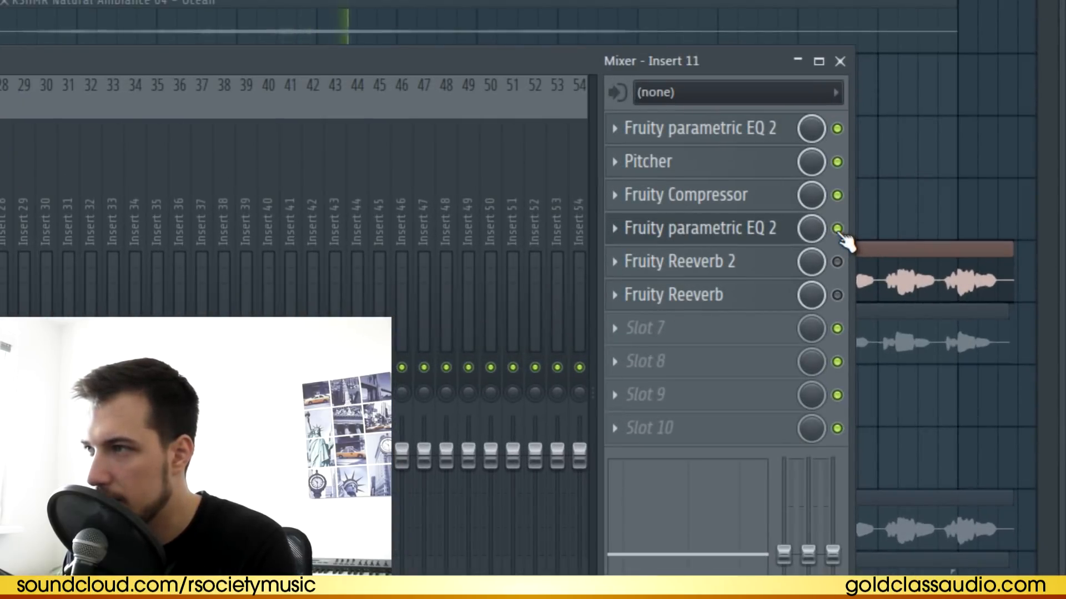
pyautogui.click(837, 229)
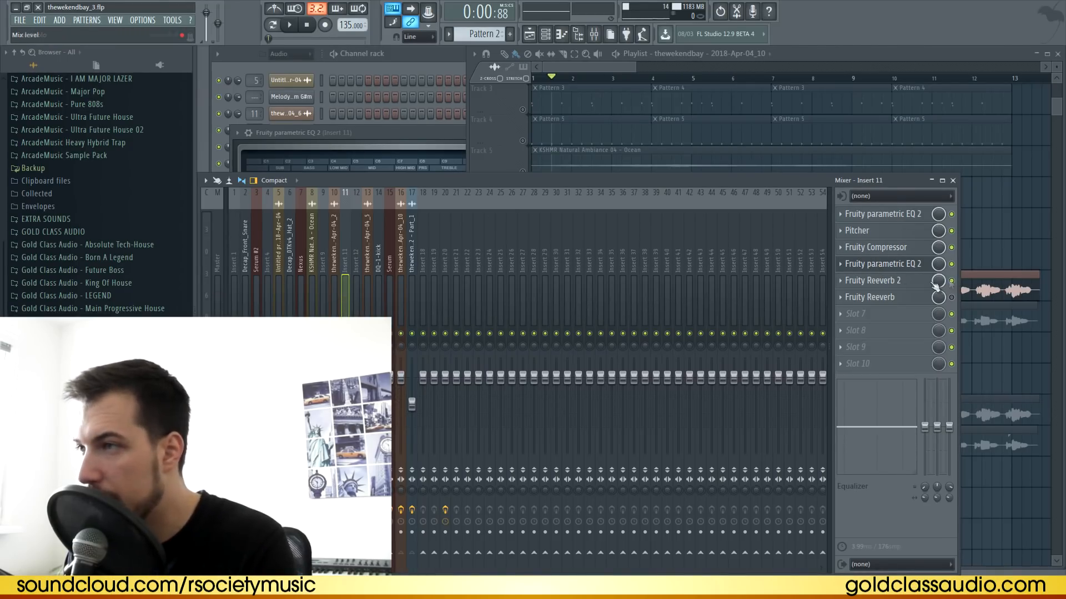
# Step: Enable Fruity Reeverb 2 on insert 11, inspect its settings and play the Track 9 vocal through it
pyautogui.click(899, 280)
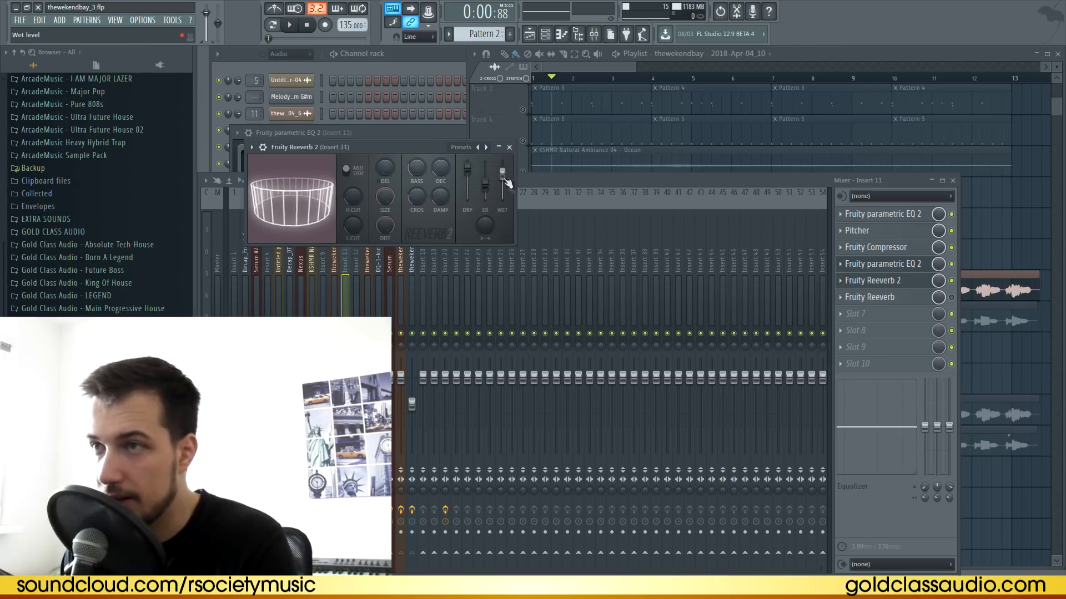
pyautogui.press('space')
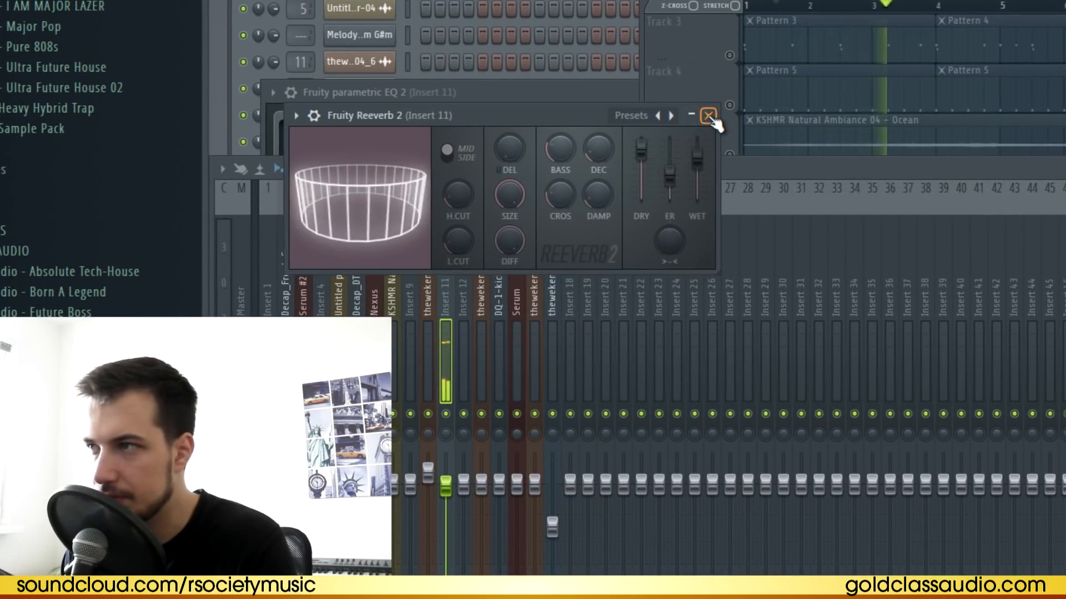
pyautogui.press('space')
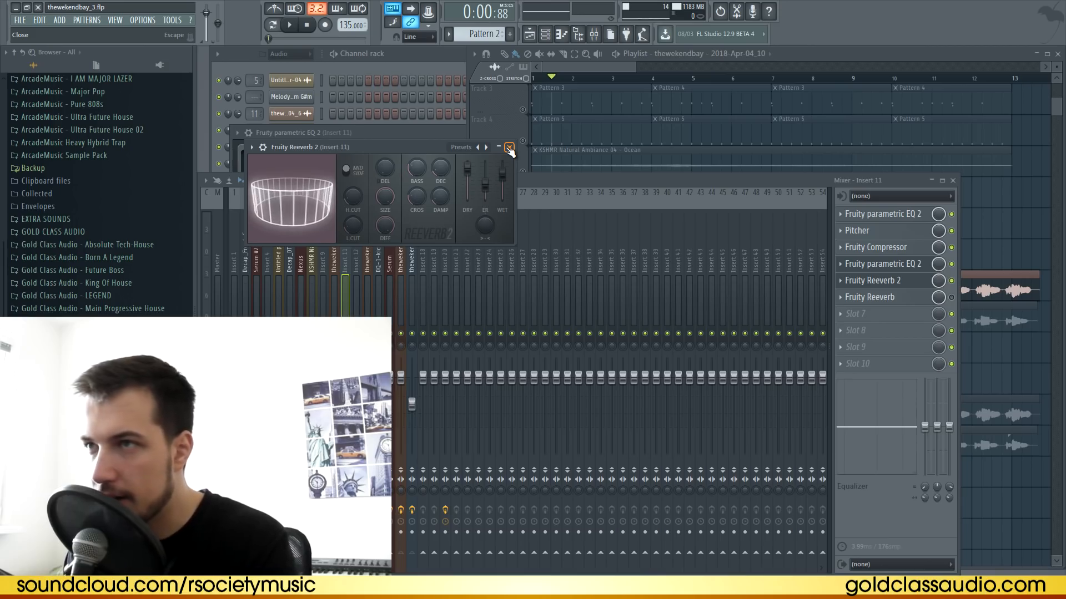
pyautogui.press('space')
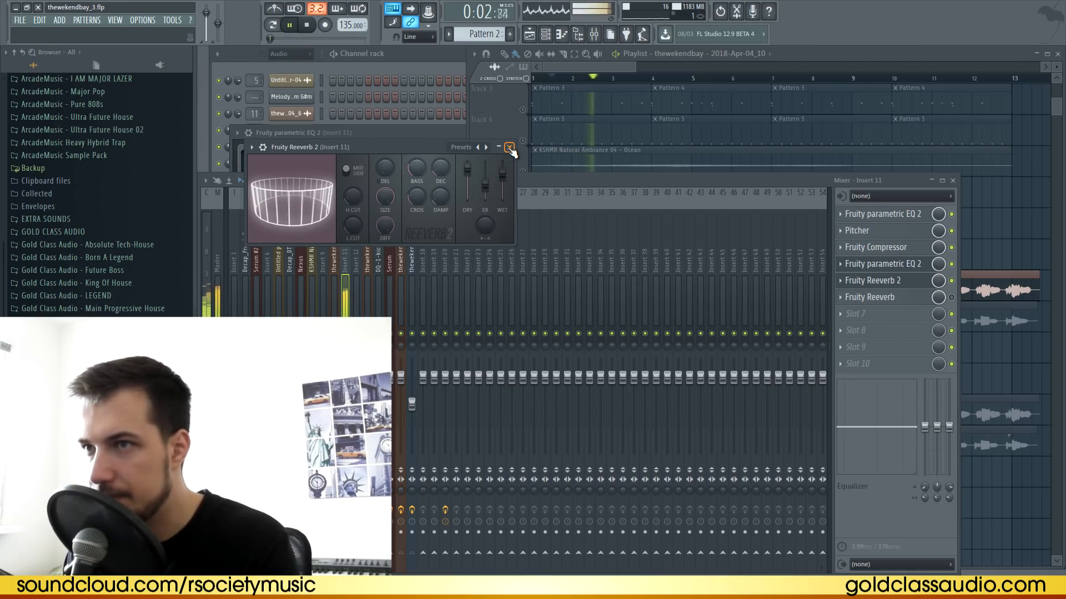
pyautogui.click(510, 147)
pyautogui.press('space')
# Step: Enable Fruity Reeverb in slot 6 of insert 11 and inspect its settings
pyautogui.click(905, 305)
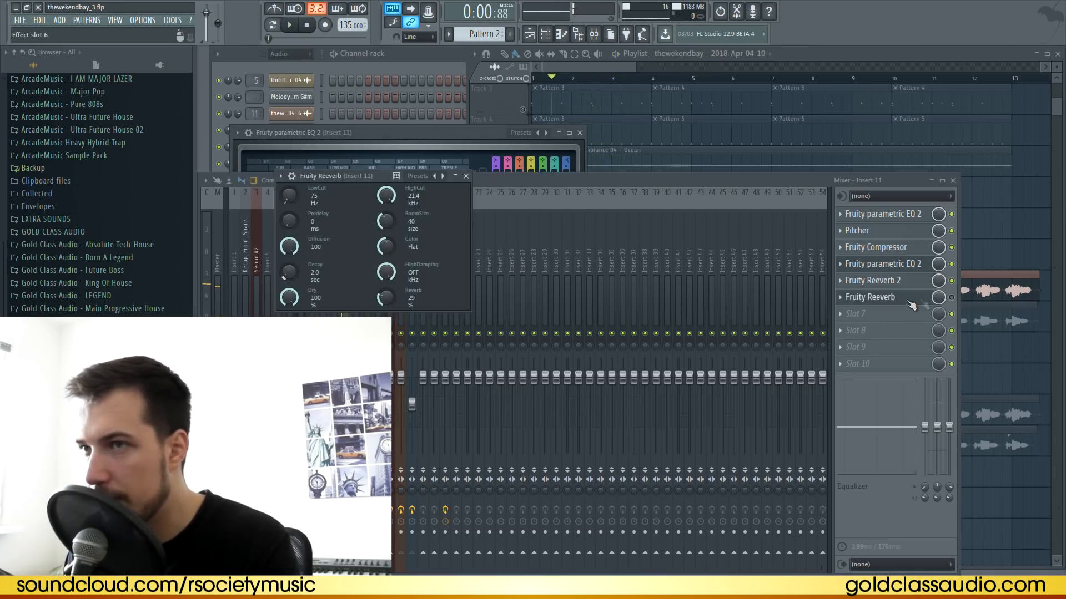
pyautogui.click(906, 303)
pyautogui.press('space')
pyautogui.click(907, 302)
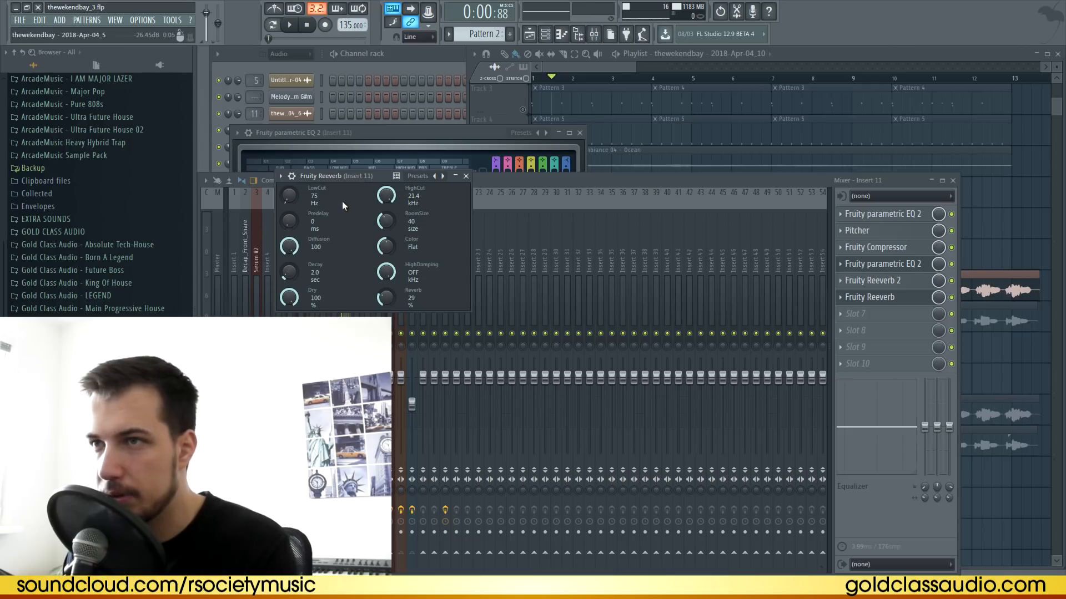
# Step: Solo Track 10 and play its vocal while inspecting the Fruity Stereo Shaper on mixer insert 16
pyautogui.press('F12')
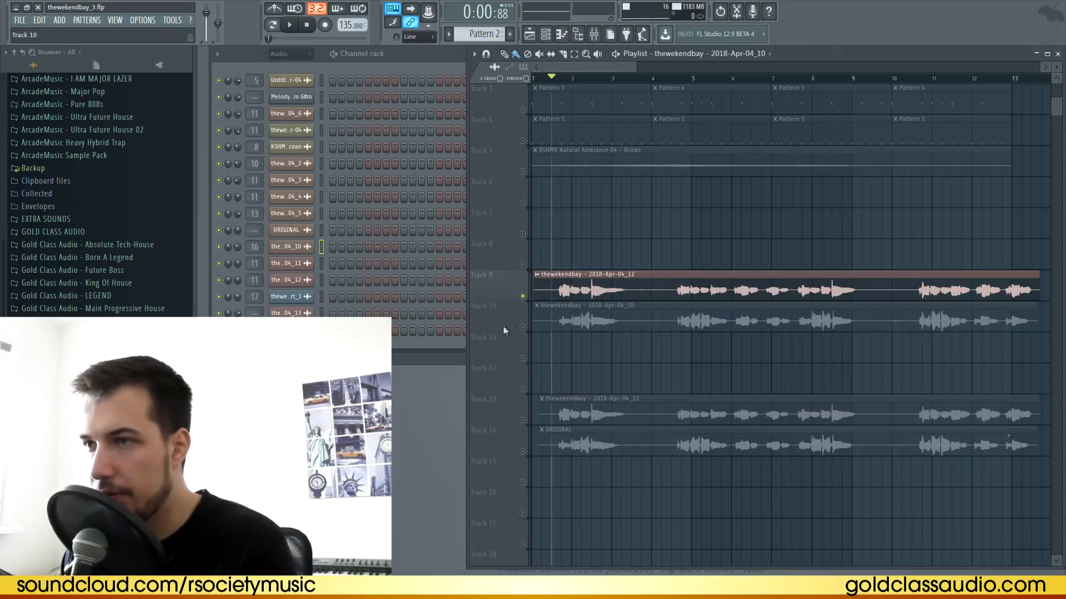
pyautogui.rightClick(523, 327)
pyautogui.press('F9')
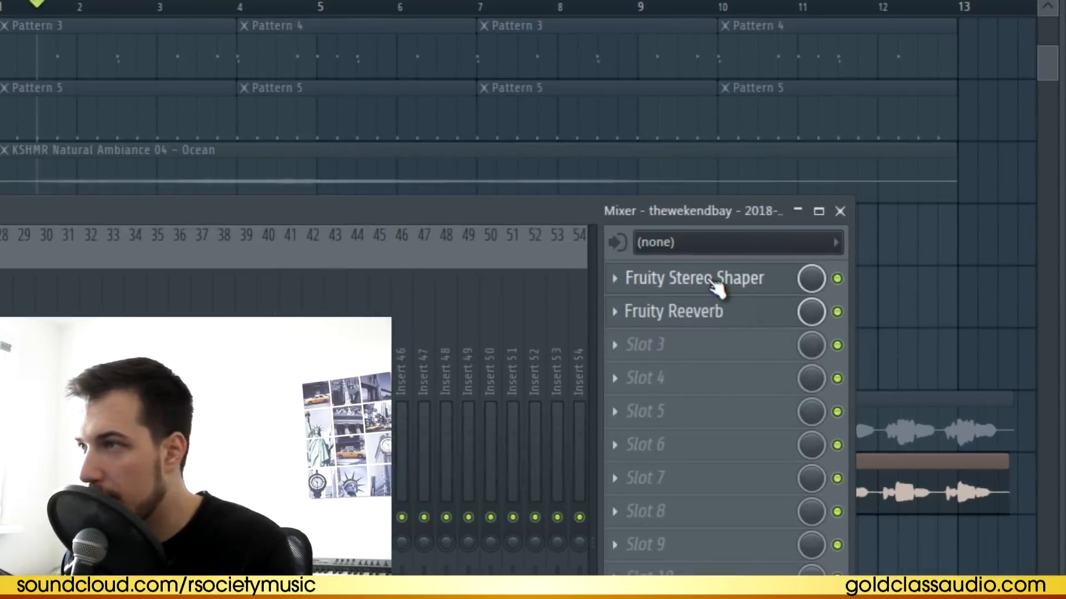
pyautogui.click(715, 282)
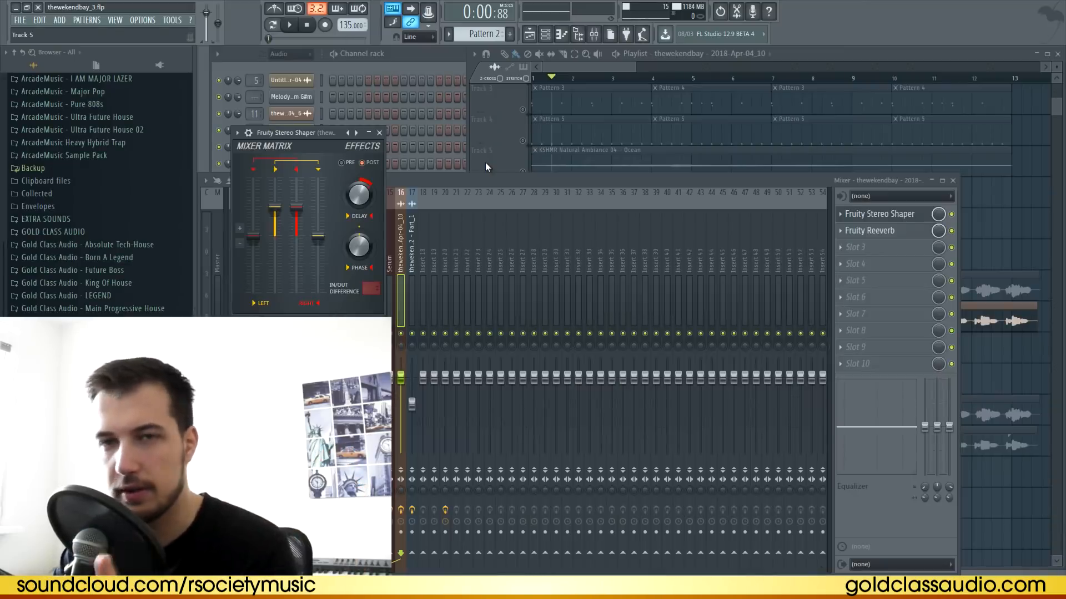
pyautogui.press('space')
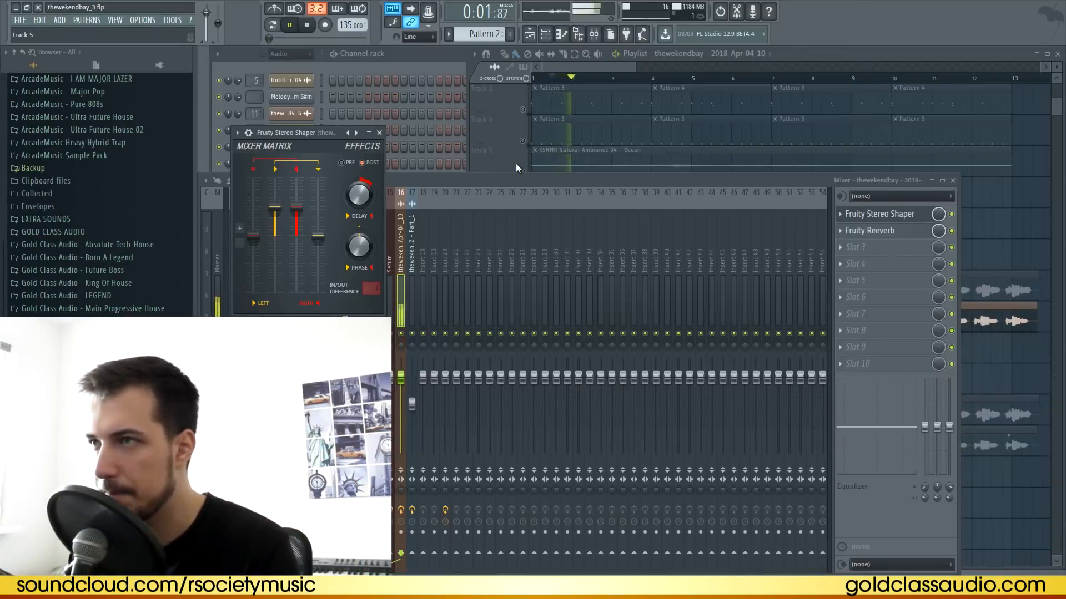
pyautogui.press('space')
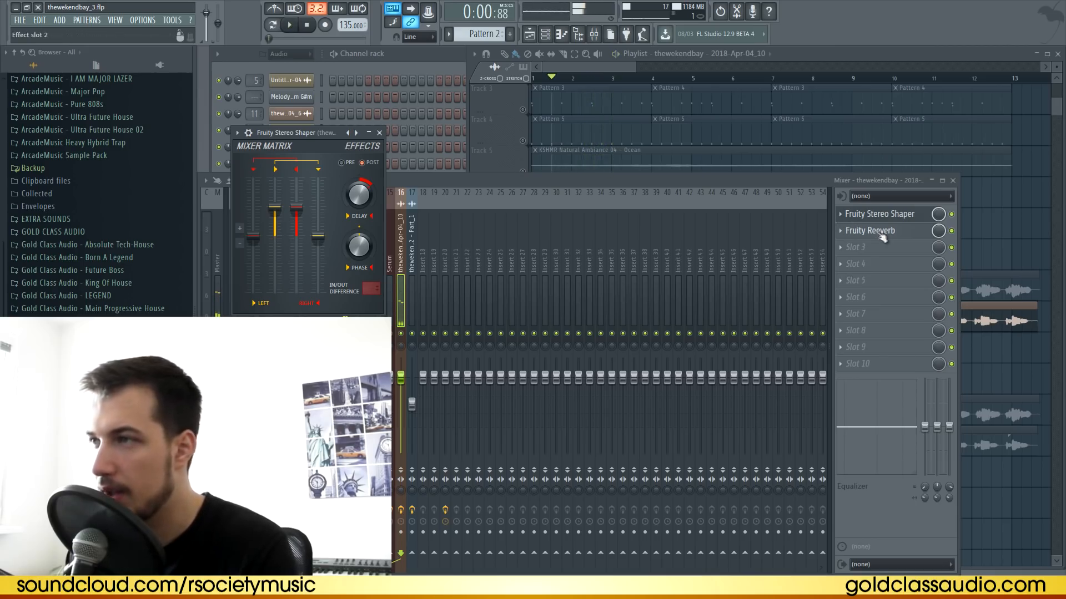
# Step: Inspect the Fruity Reeverb settings on insert 16, and return to the playlist to play the vocal
pyautogui.click(869, 230)
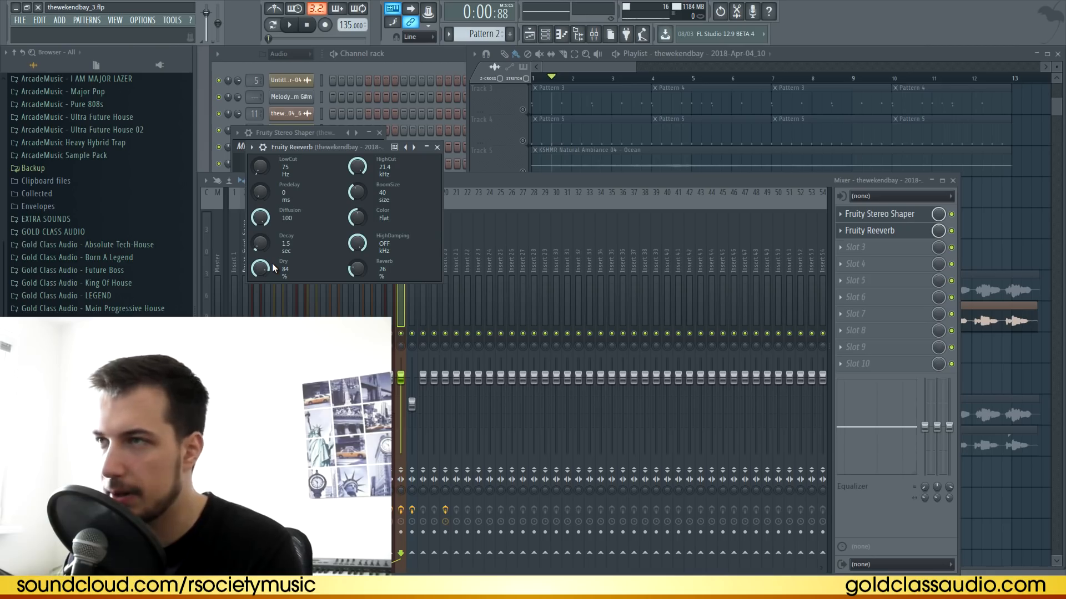
pyautogui.press('Escape')
pyautogui.press('Escape')
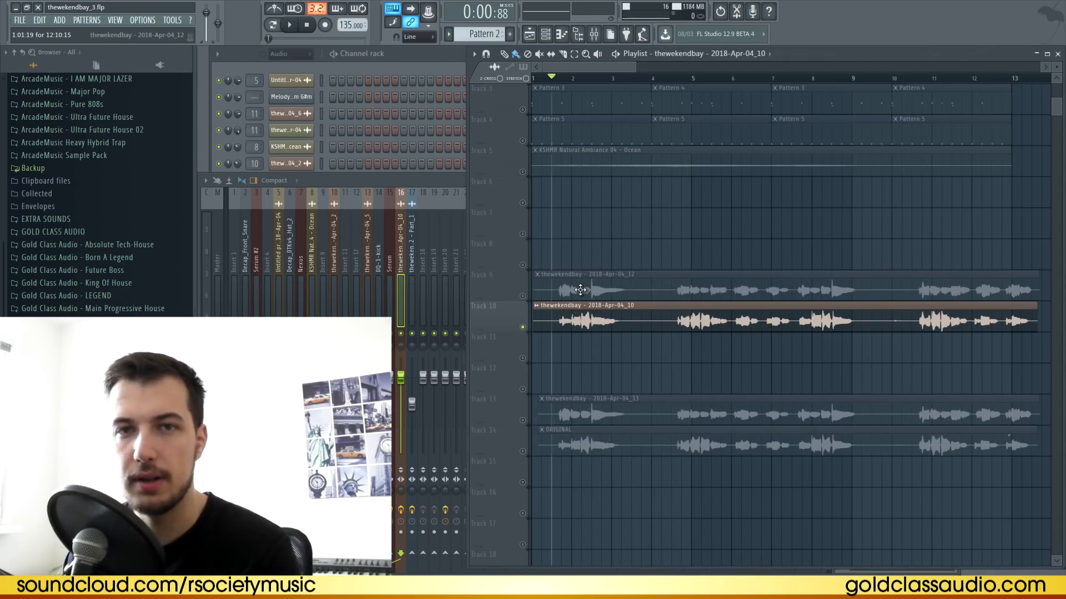
pyautogui.press('space')
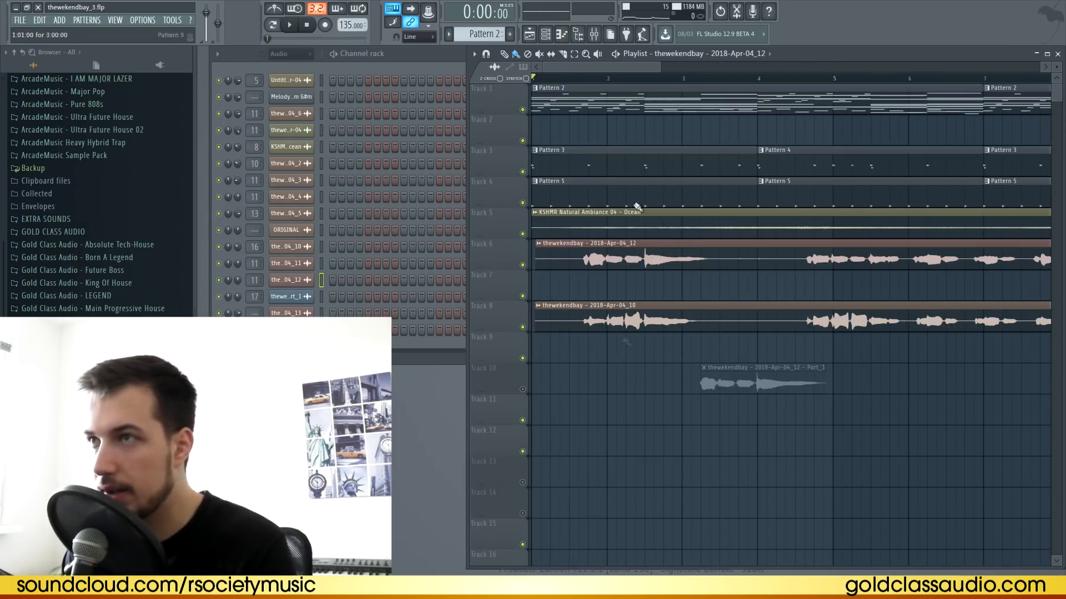
# Step: Solo the Track 6 vocal in the playlist and play its first phrase
pyautogui.click(594, 36)
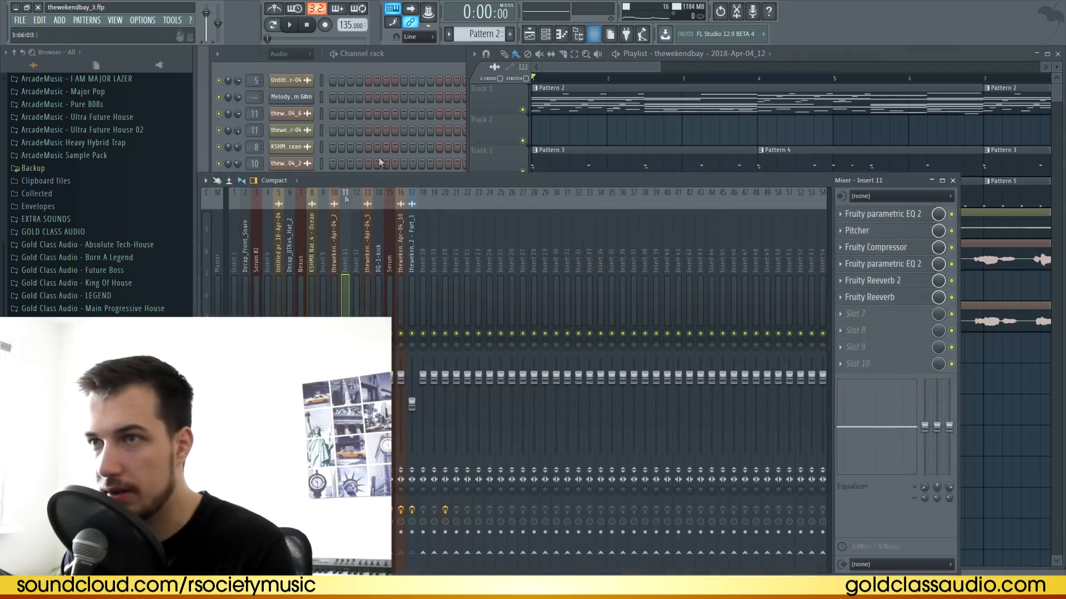
pyautogui.click(953, 182)
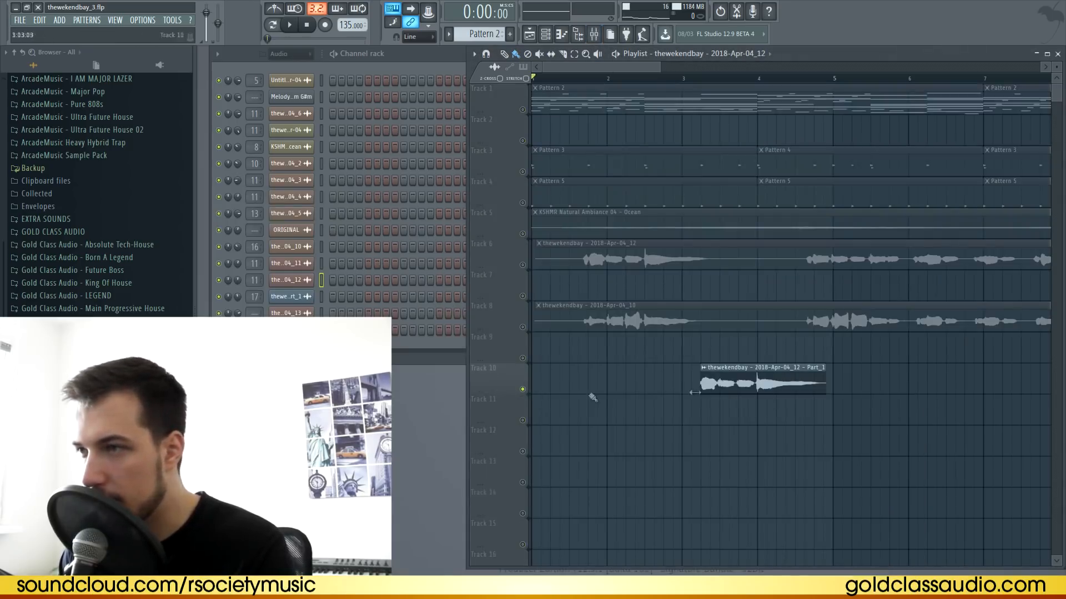
pyautogui.doubleClick(733, 380)
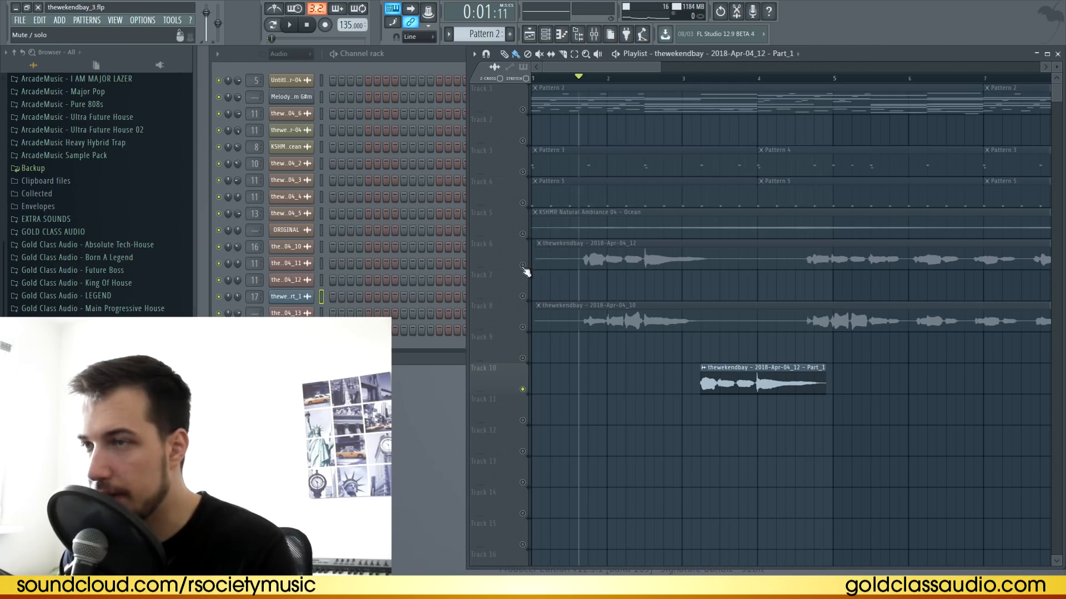
pyautogui.click(627, 256)
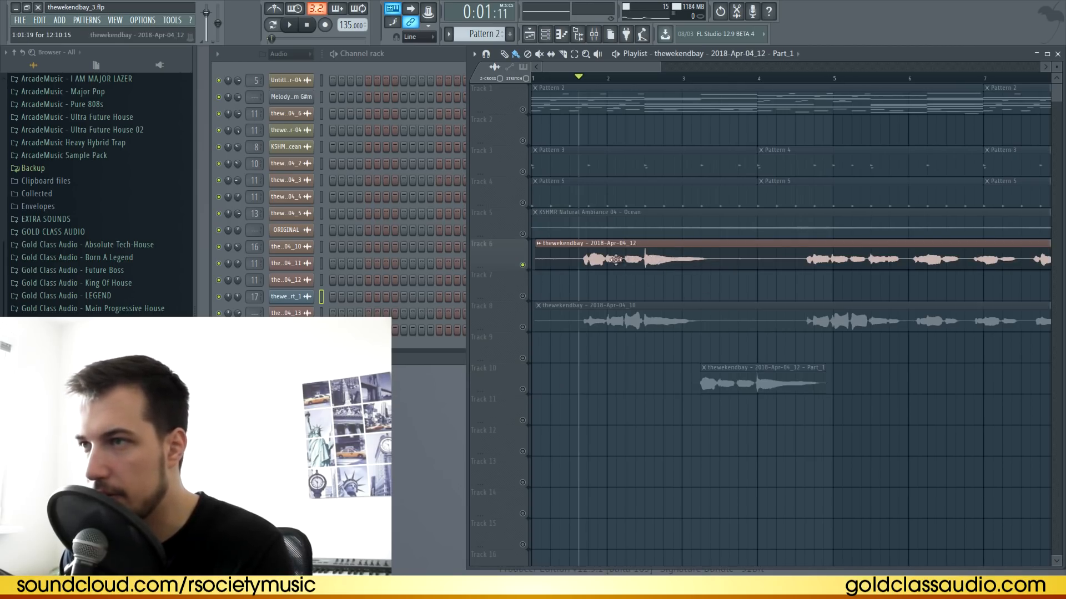
pyautogui.press('space')
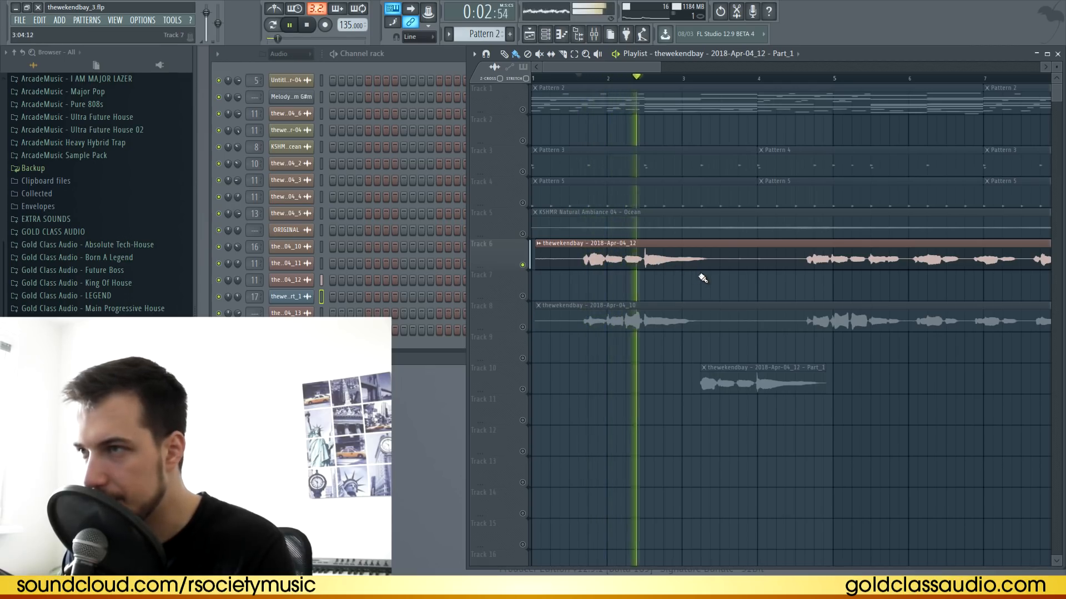
pyautogui.press('space')
# Step: Solo Track 10, check the channel settings of its Part_1 clip and play it from bar 3
pyautogui.click(690, 82)
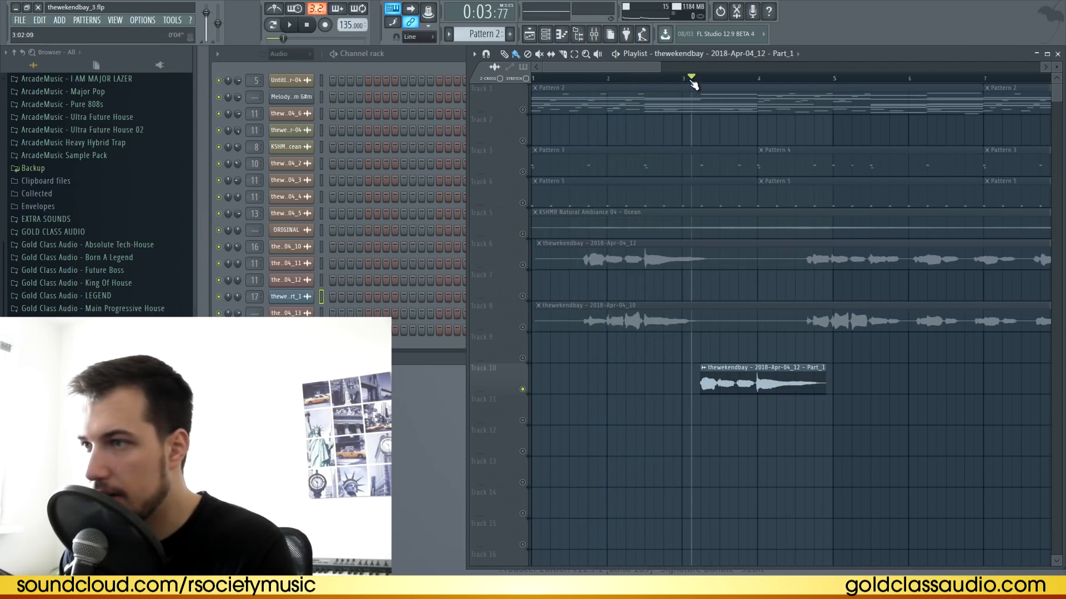
pyautogui.doubleClick(740, 387)
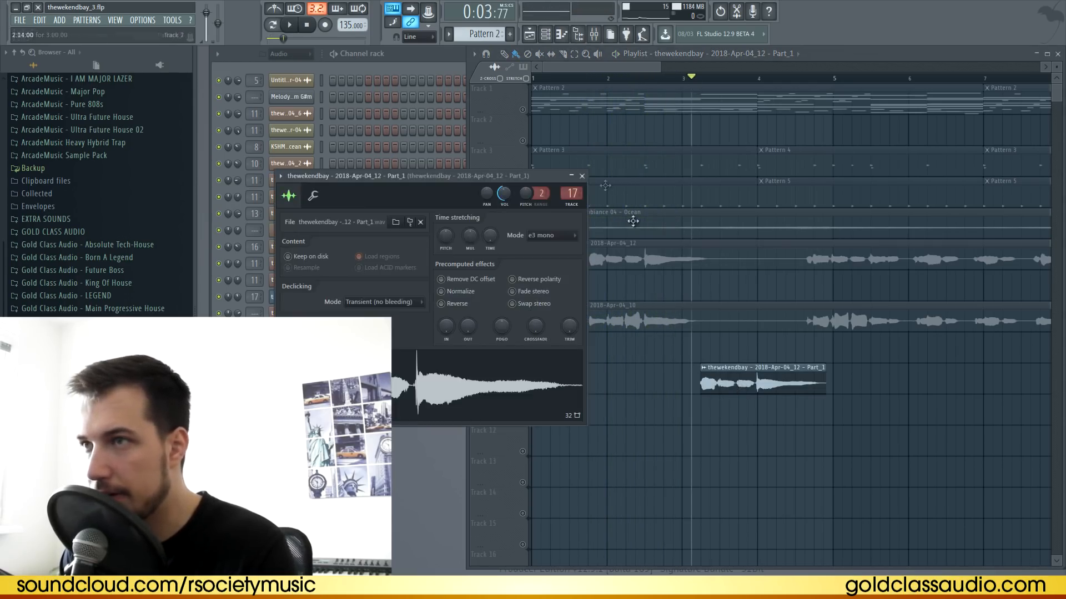
pyautogui.click(581, 176)
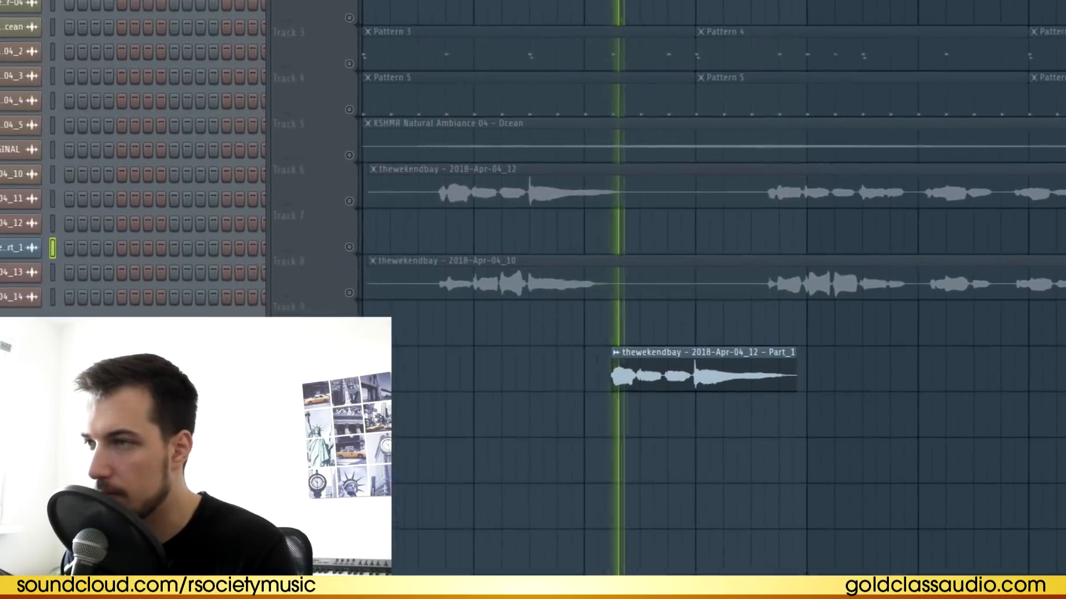
pyautogui.press('space')
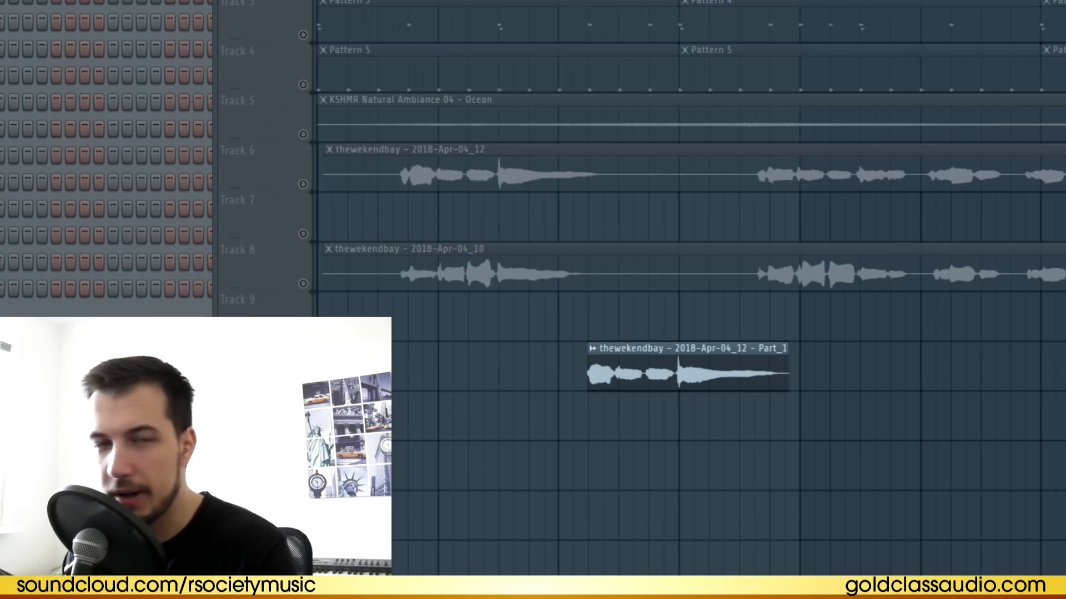
# Step: Inspect the Fruity Fast Dist and Fruity parametric EQ 2 settings on mixer insert 17
pyautogui.press('F9')
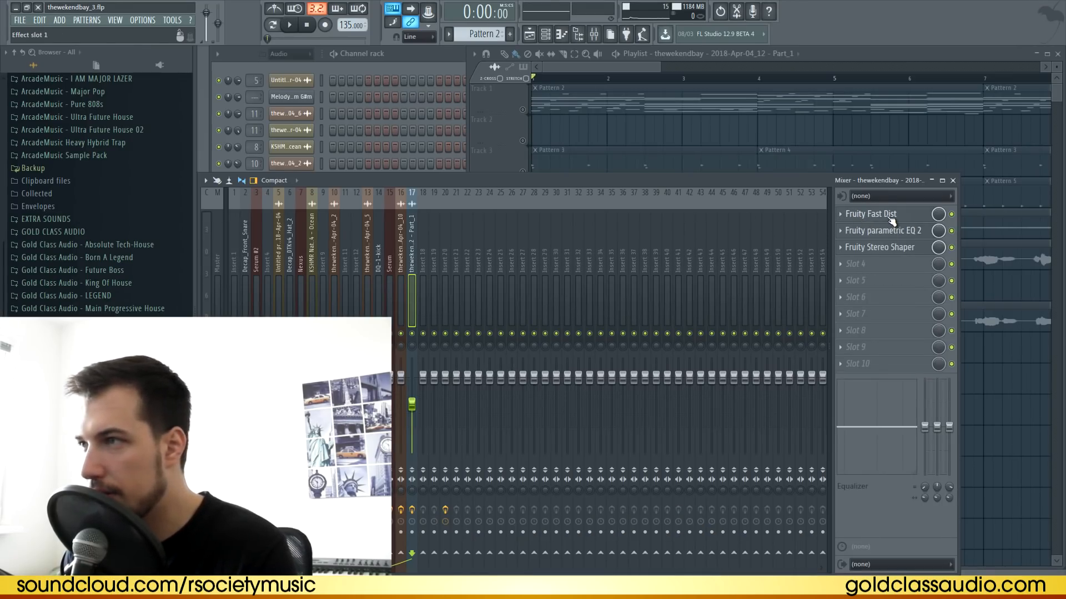
pyautogui.click(890, 219)
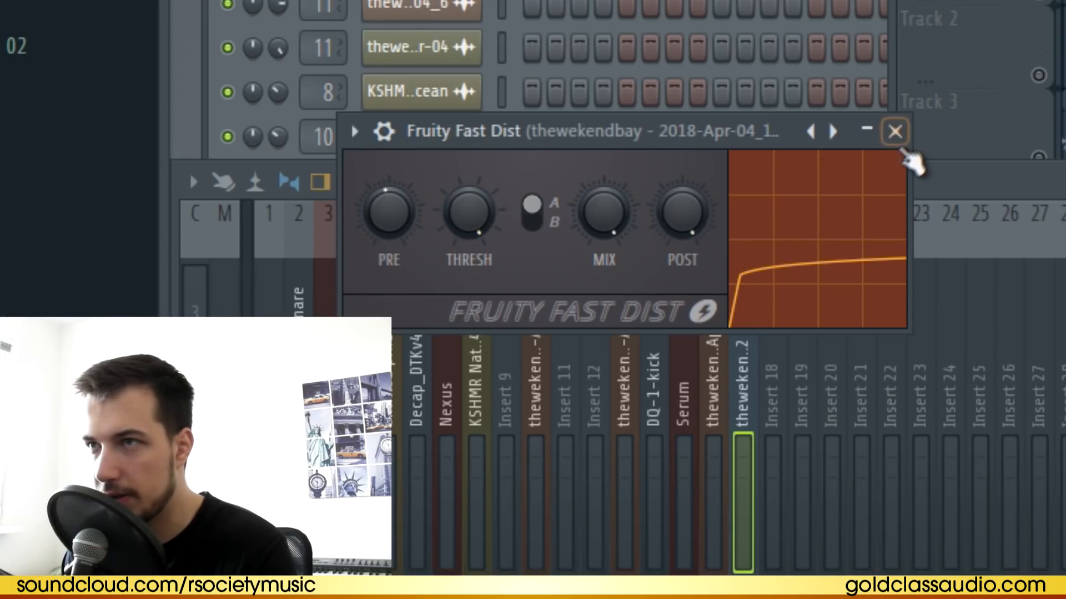
pyautogui.click(899, 139)
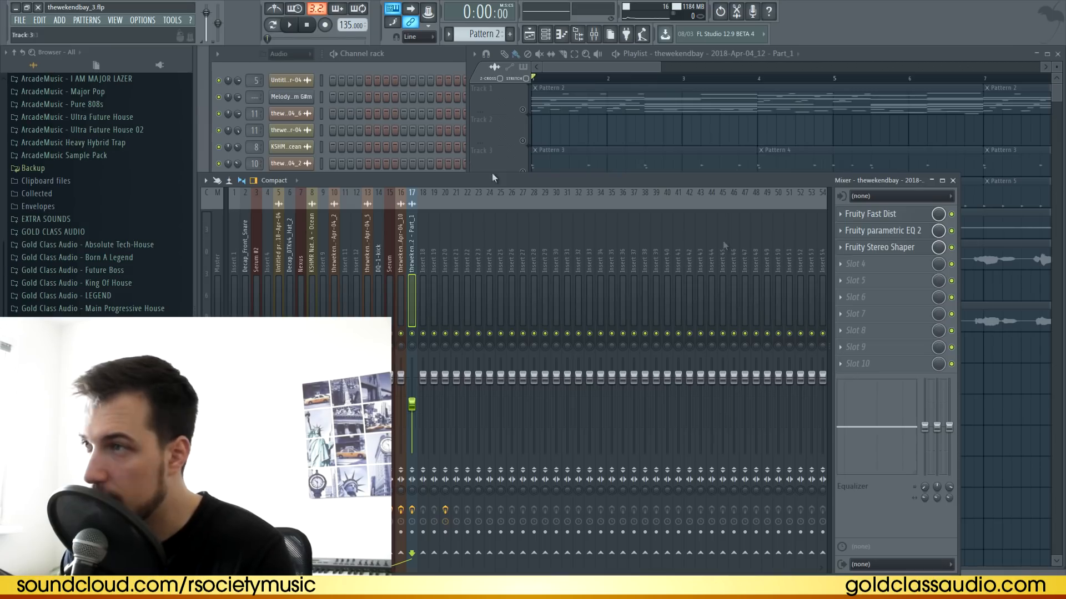
pyautogui.click(895, 232)
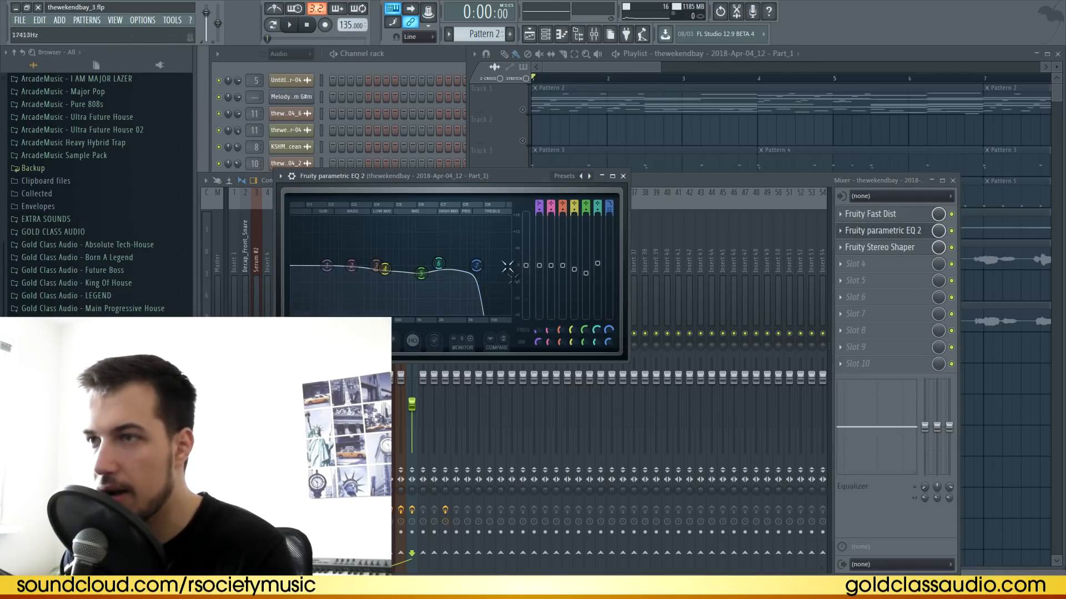
pyautogui.click(624, 176)
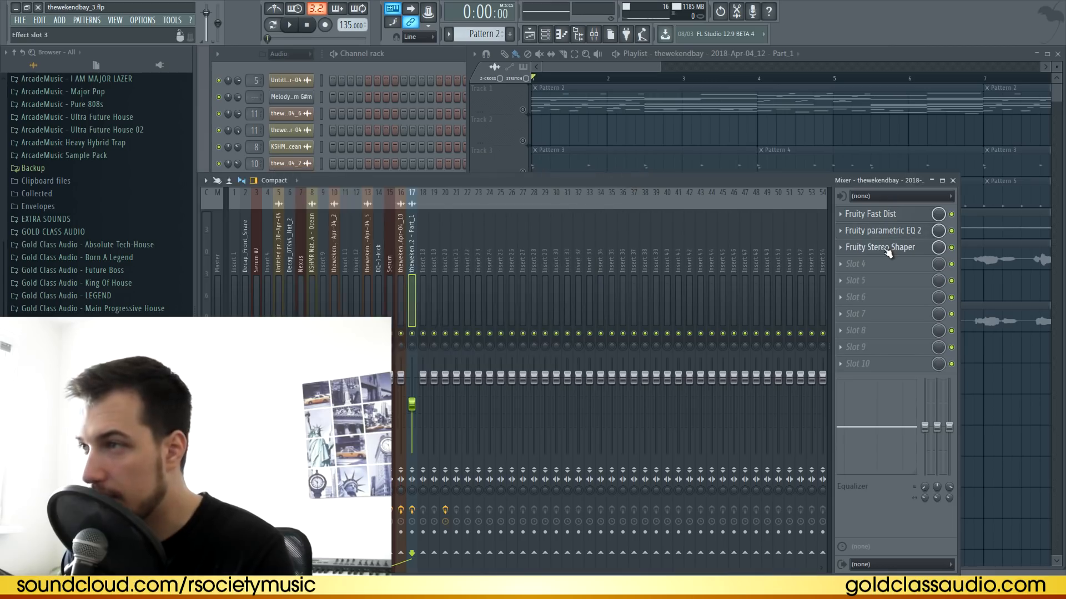
# Step: Inspect the Fruity Stereo Shaper on insert 17, and play the Track 10 clip from bar 3 in the playlist
pyautogui.click(887, 248)
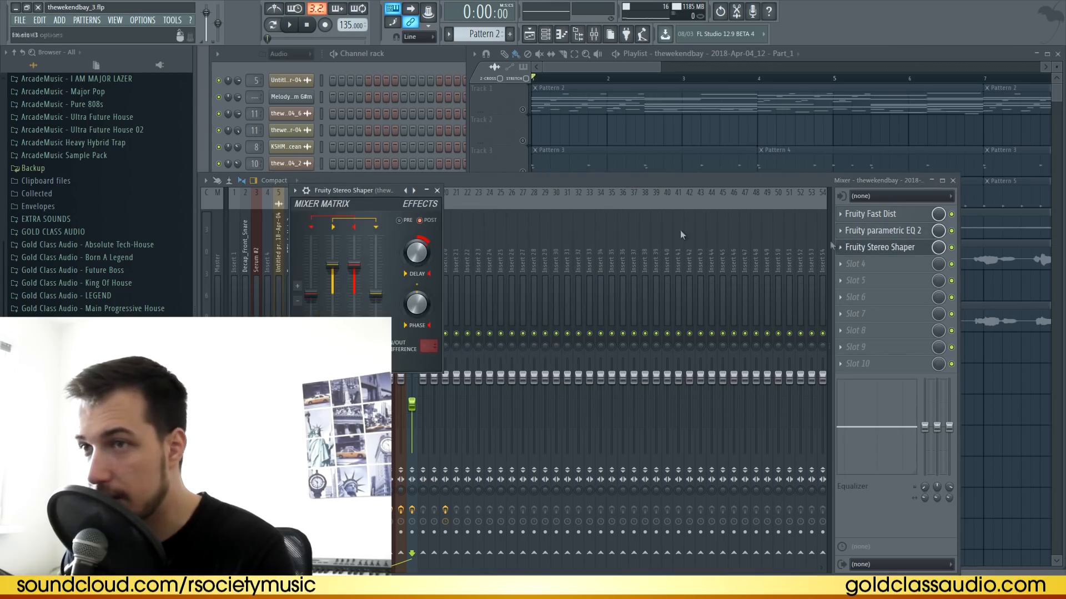
pyautogui.click(436, 191)
pyautogui.press('F9')
pyautogui.click(696, 78)
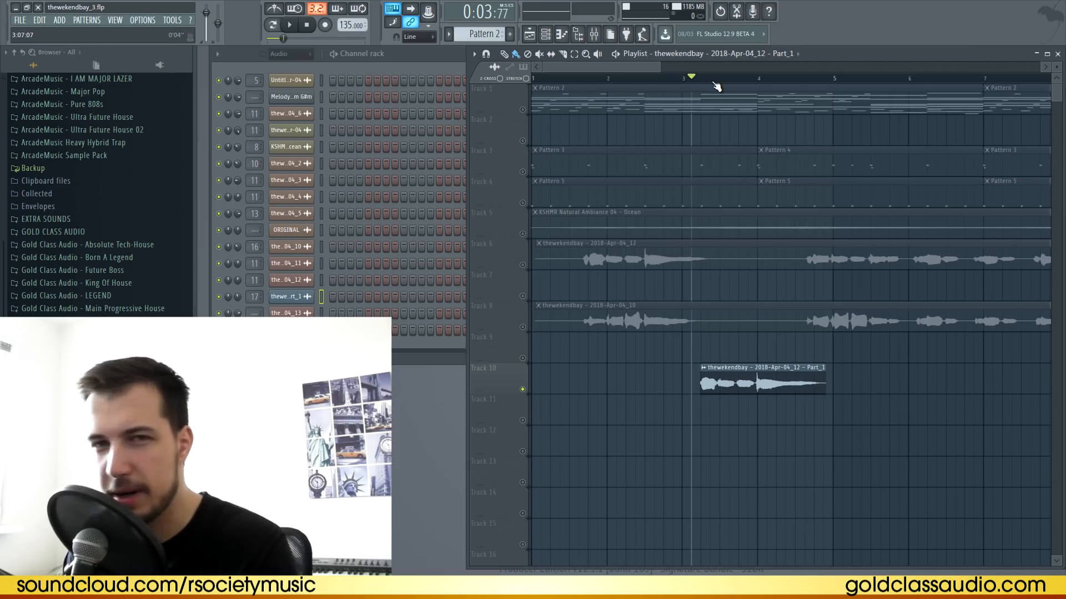
pyautogui.press('space')
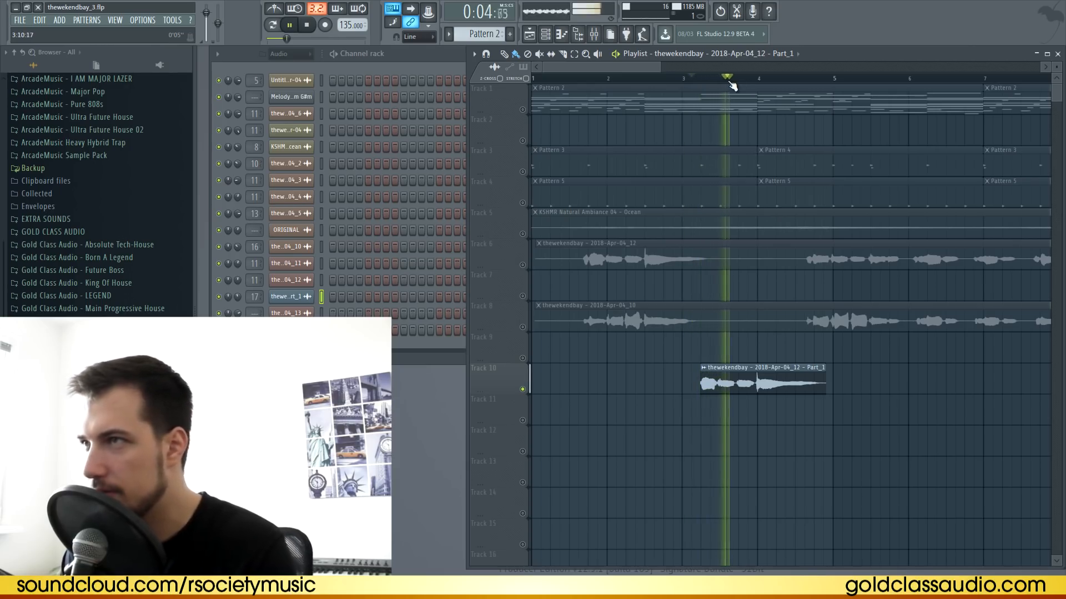
pyautogui.press('space')
# Step: Play the full arrangement from the start with all the playlist tracks shown unmuted
pyautogui.scroll(-3, 583, 82)
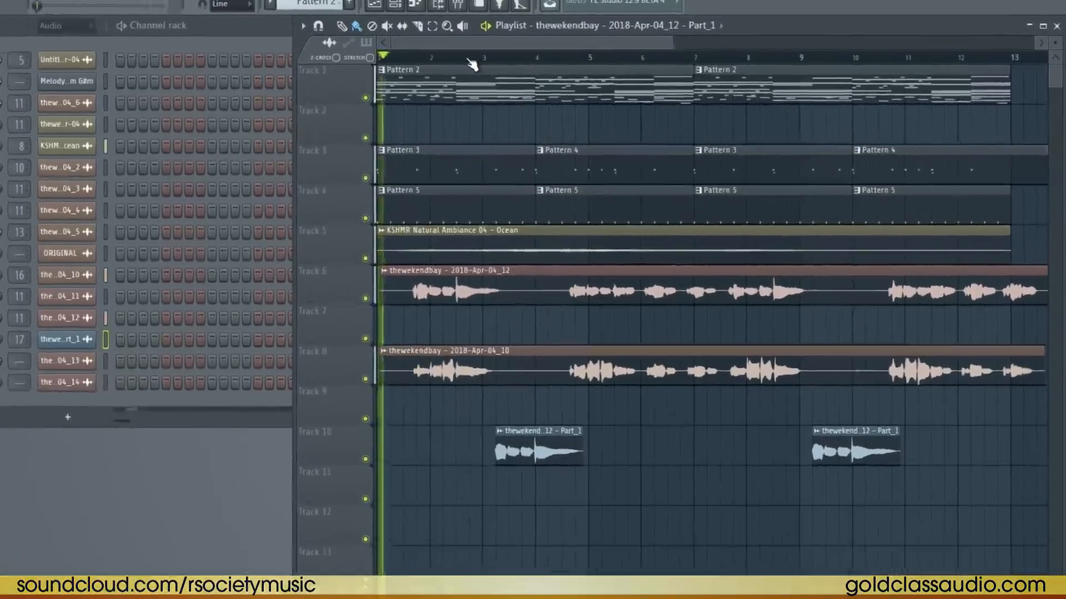
pyautogui.press('space')
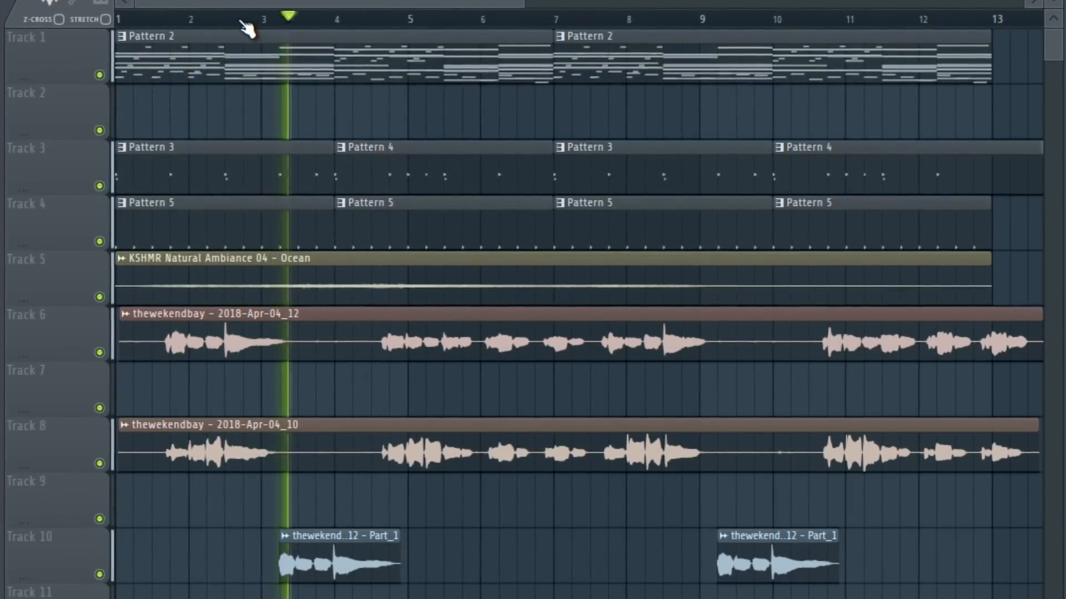
pyautogui.scroll(-2, 225, 25)
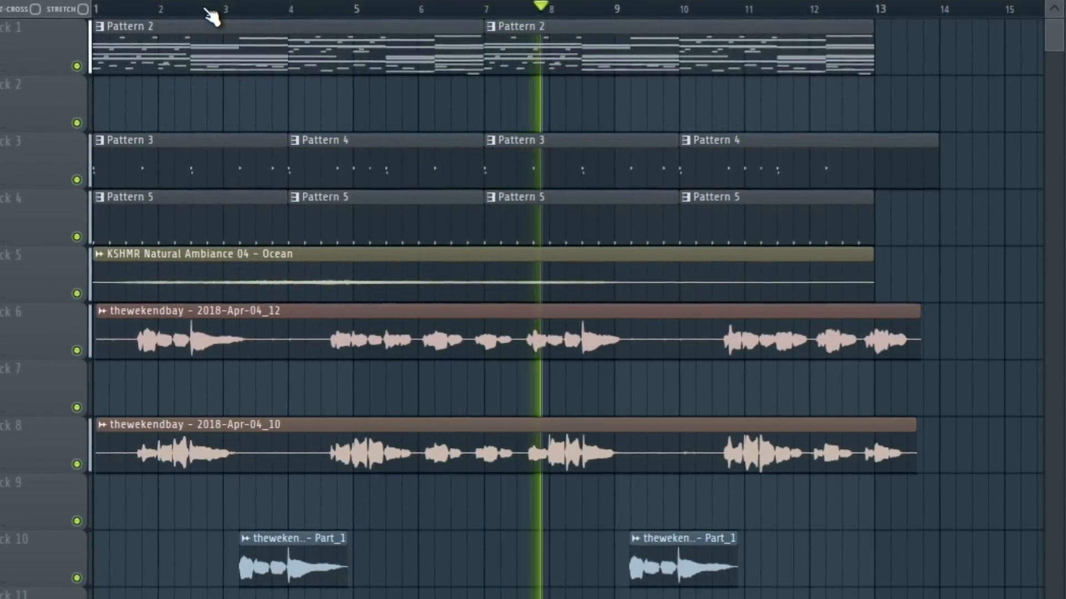
pyautogui.scroll(-1, 214, 16)
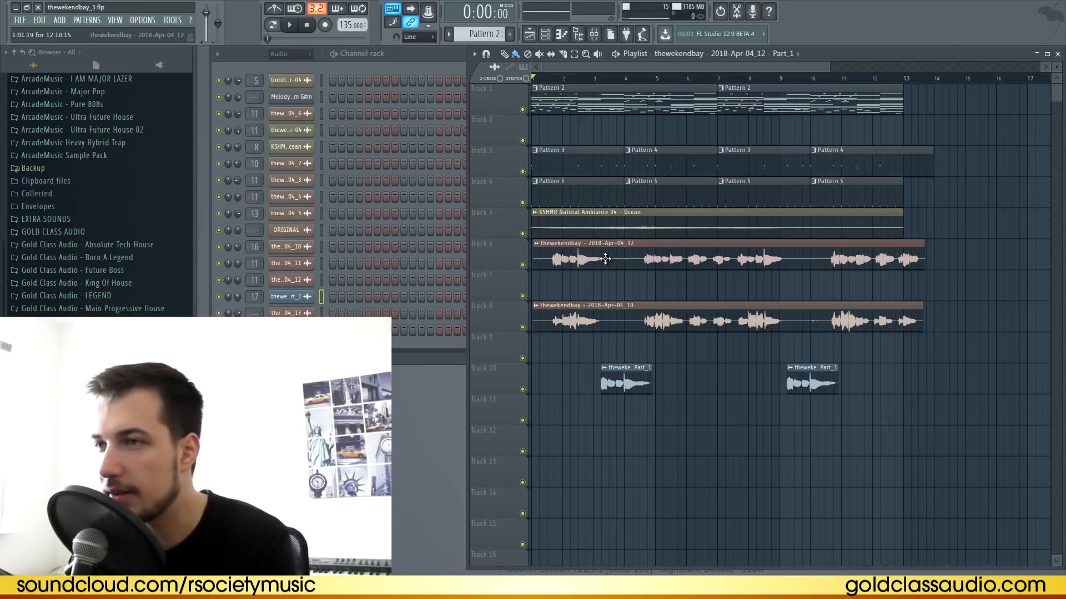
# Step: Select the vocal clips on Tracks 13 and 14, solo both tracks and play the unprocessed originals
pyautogui.scroll(-3, 613, 261)
pyautogui.moveTo(591, 504); pyautogui.dragTo(587, 371)
pyautogui.rightClick(523, 383)
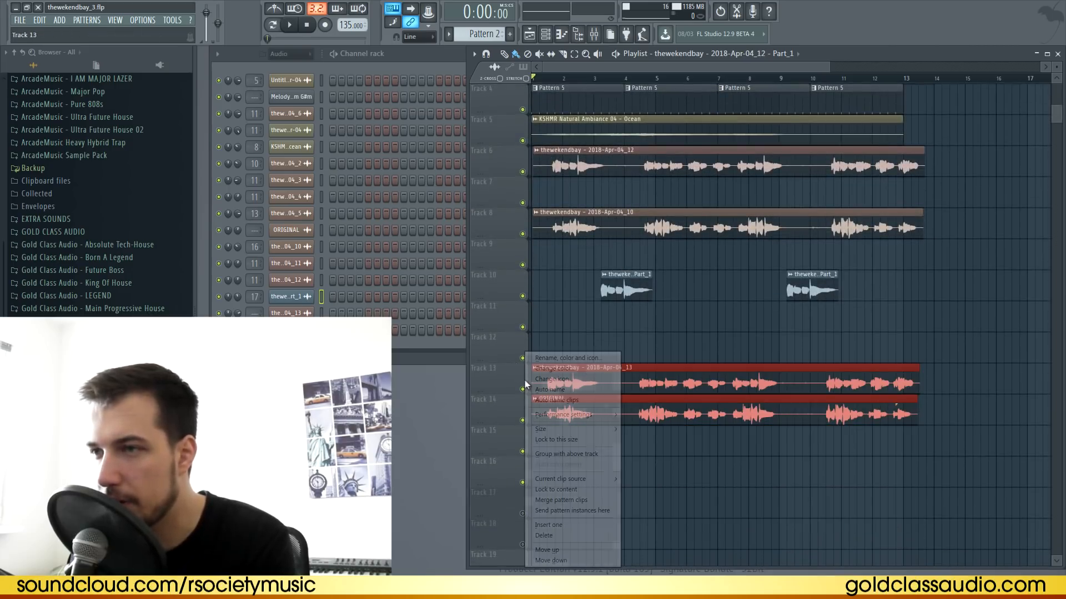
pyautogui.rightClick(523, 390)
pyautogui.click(522, 420)
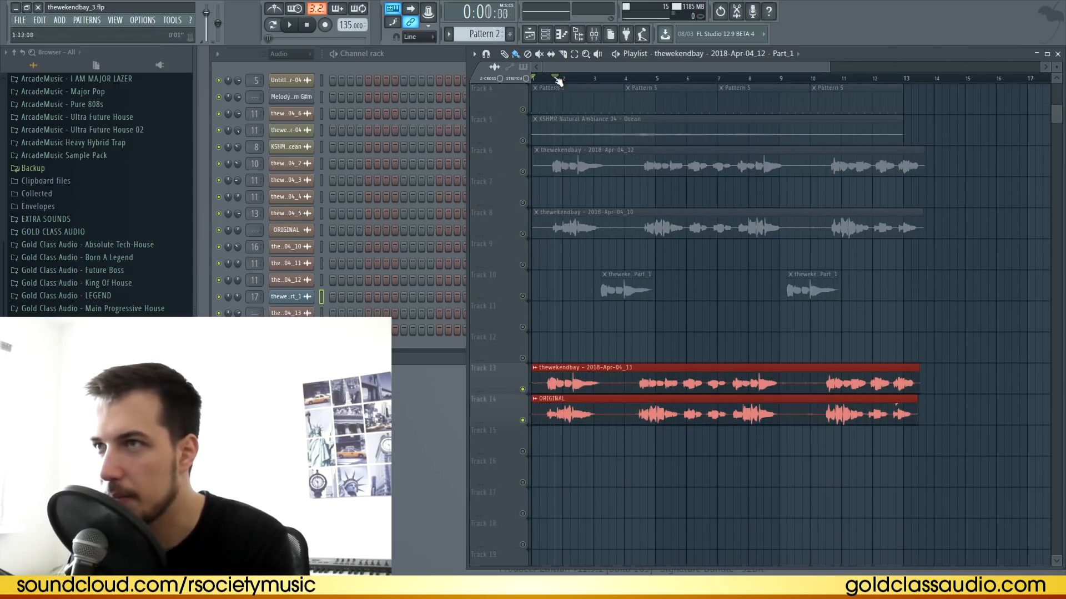
pyautogui.press('space')
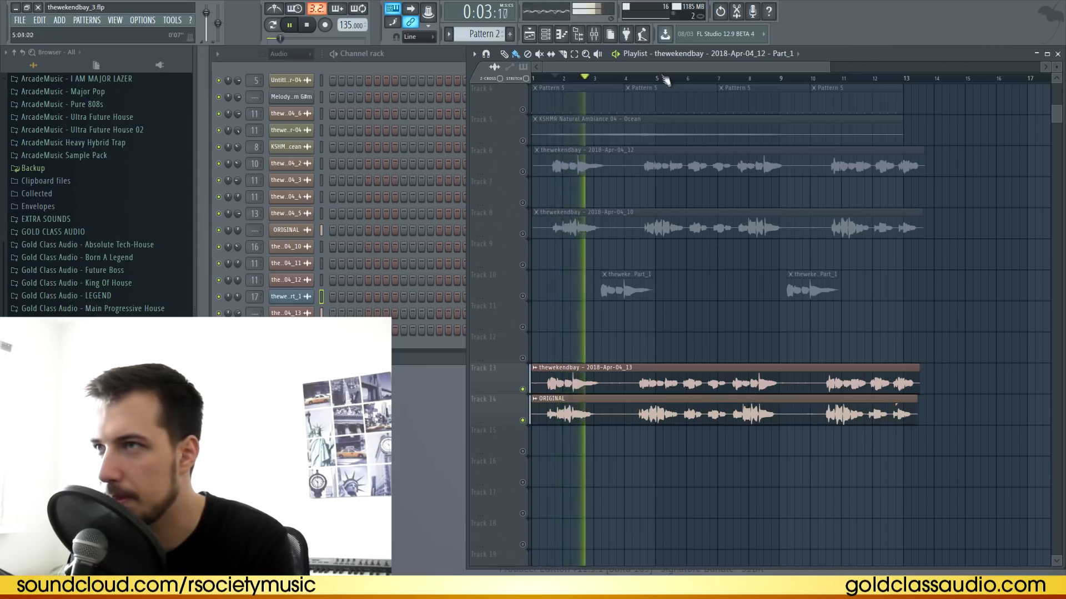
pyautogui.press('space')
# Step: Solo the processed vocals on Tracks 6 and 8, play them and unmute Track 10 during playback
pyautogui.rightClick(522, 234)
pyautogui.click(522, 172)
pyautogui.scroll(3, 605, 217)
pyautogui.press('space')
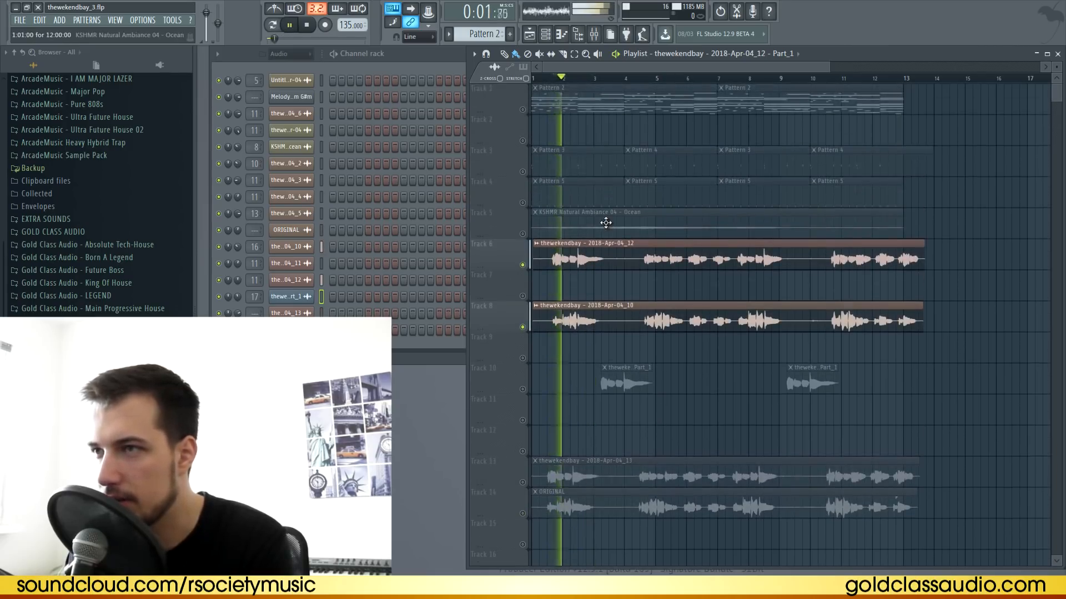
pyautogui.click(523, 389)
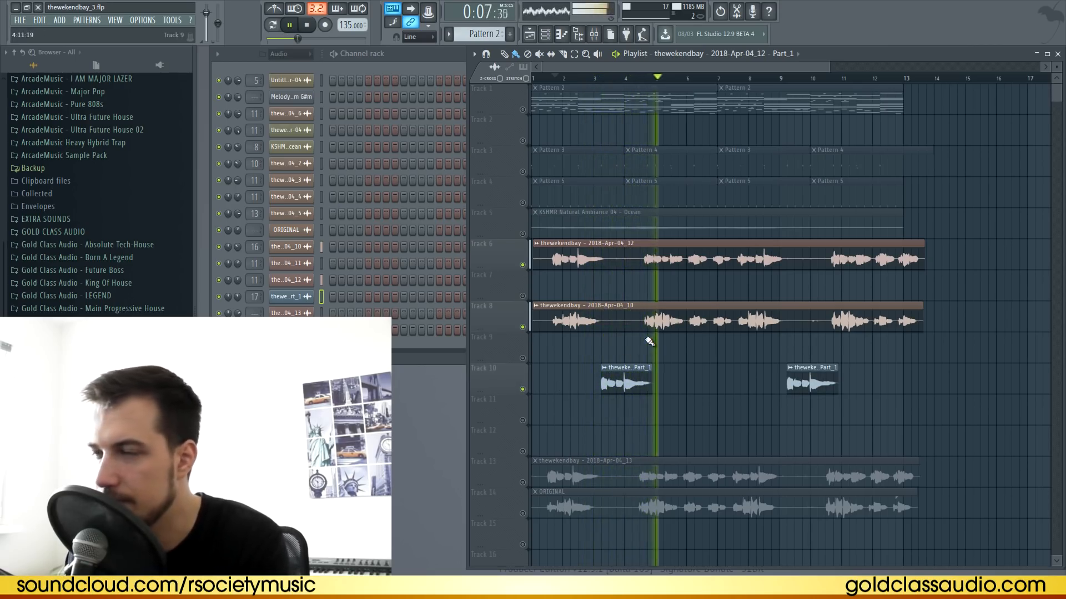
pyautogui.click(307, 25)
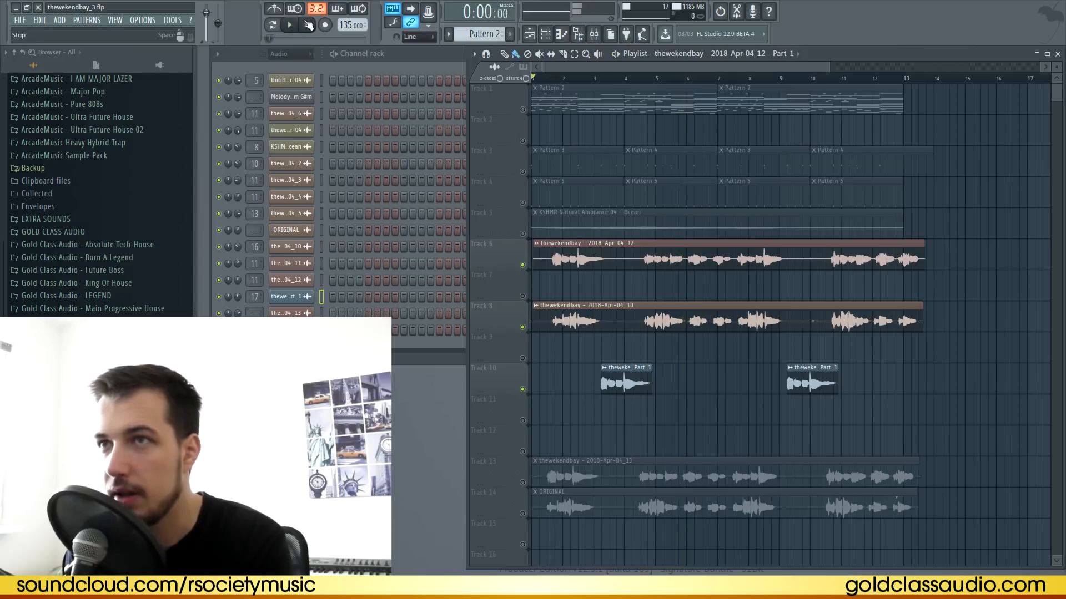